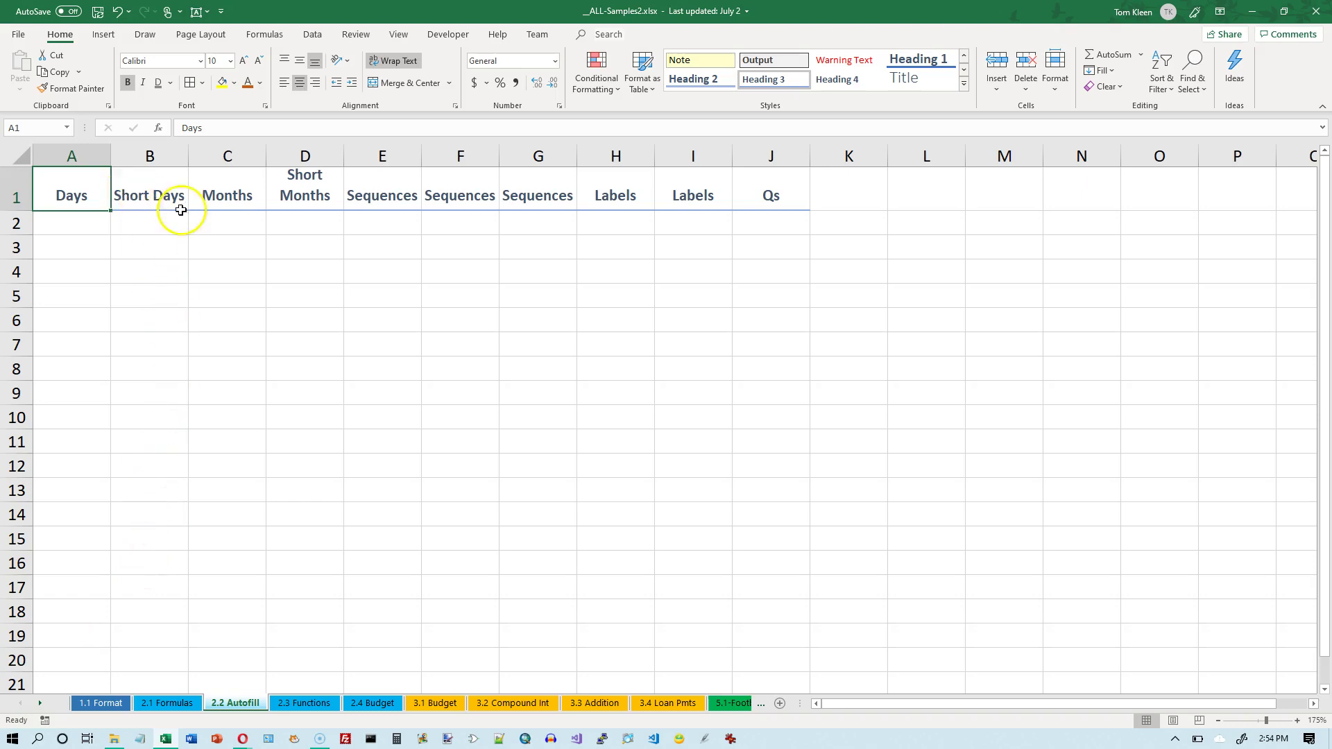
# Enter Monday in A2 and autofill weekday names down to A20, ending at Friday.
pyautogui.click(86, 222)
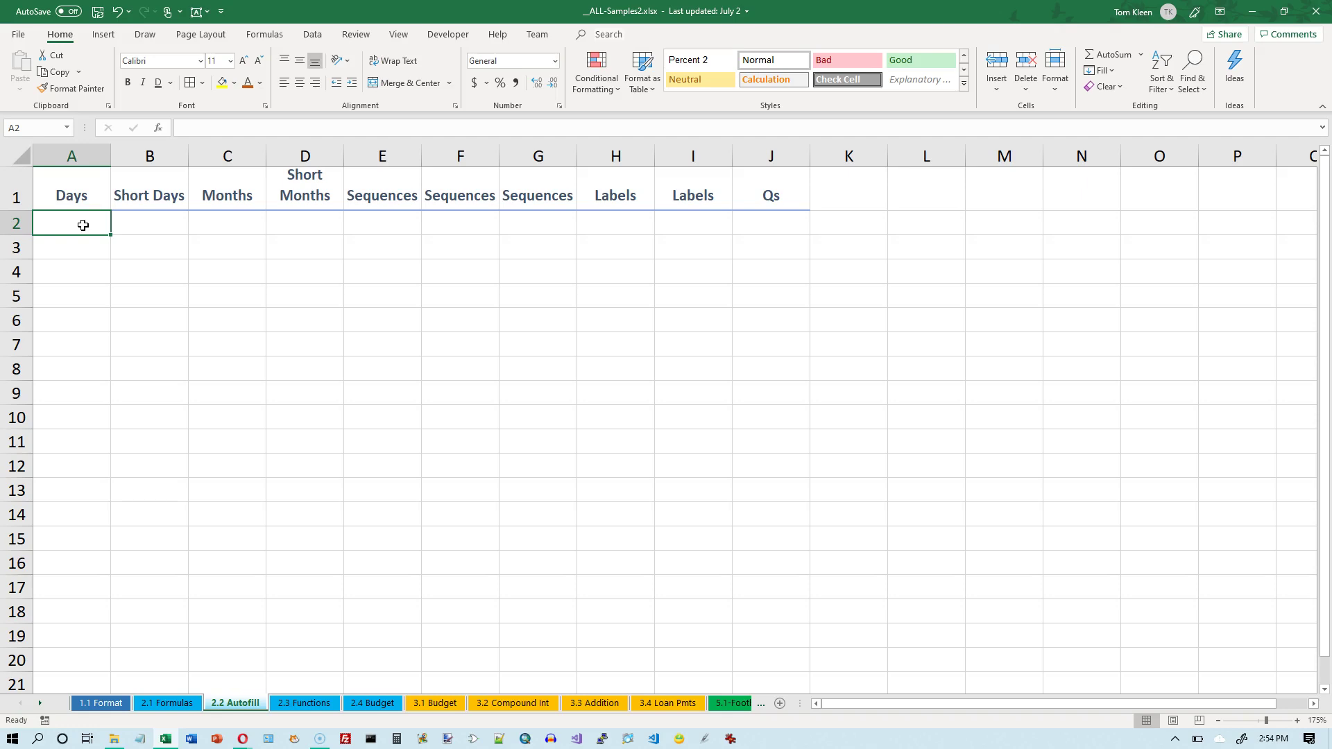
pyautogui.write('Monday')
pyautogui.press('Return')
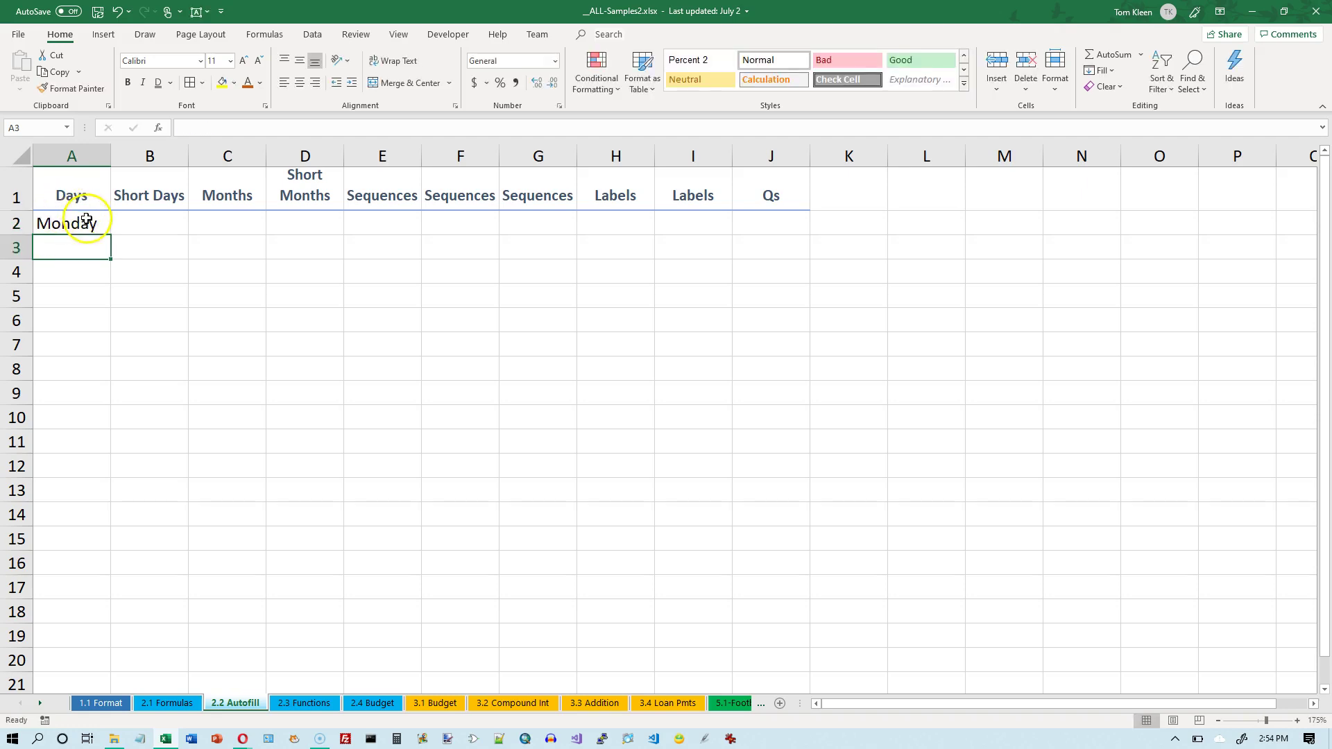
pyautogui.click(87, 221)
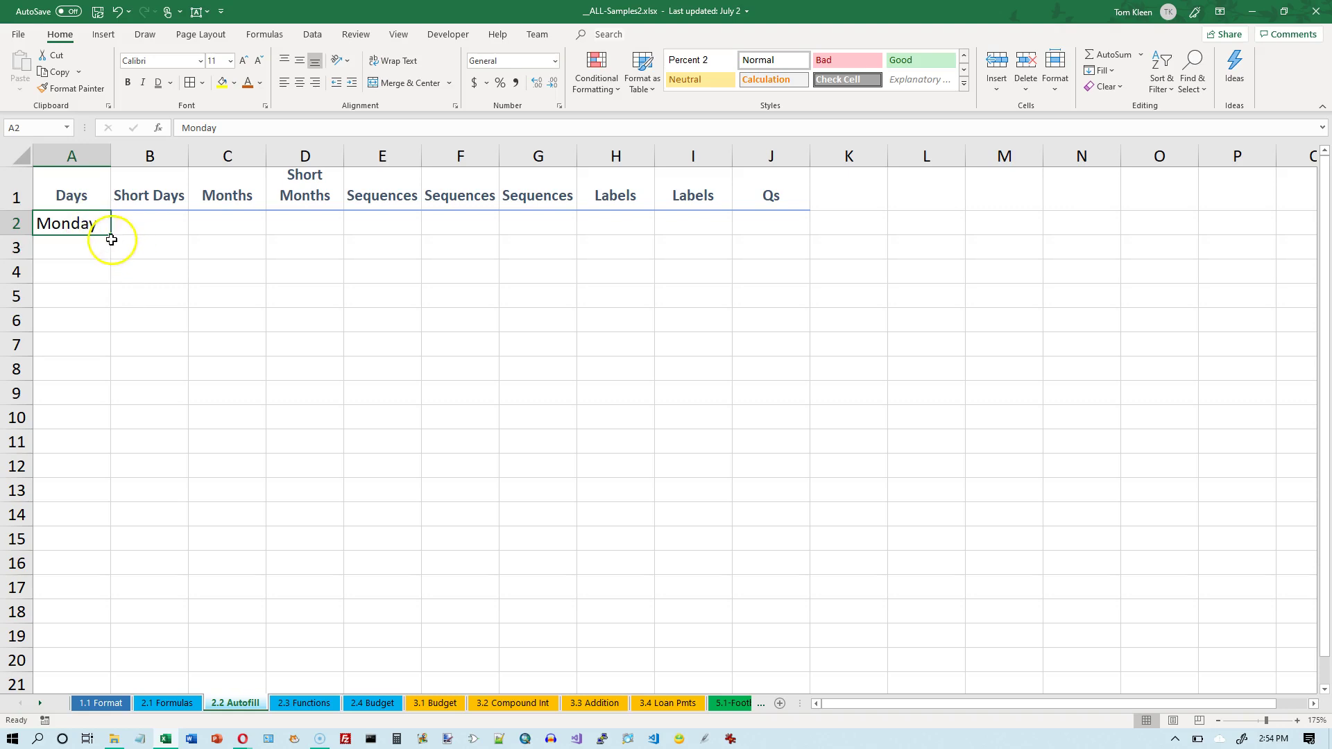
pyautogui.moveTo(111, 236); pyautogui.dragTo(89, 670)
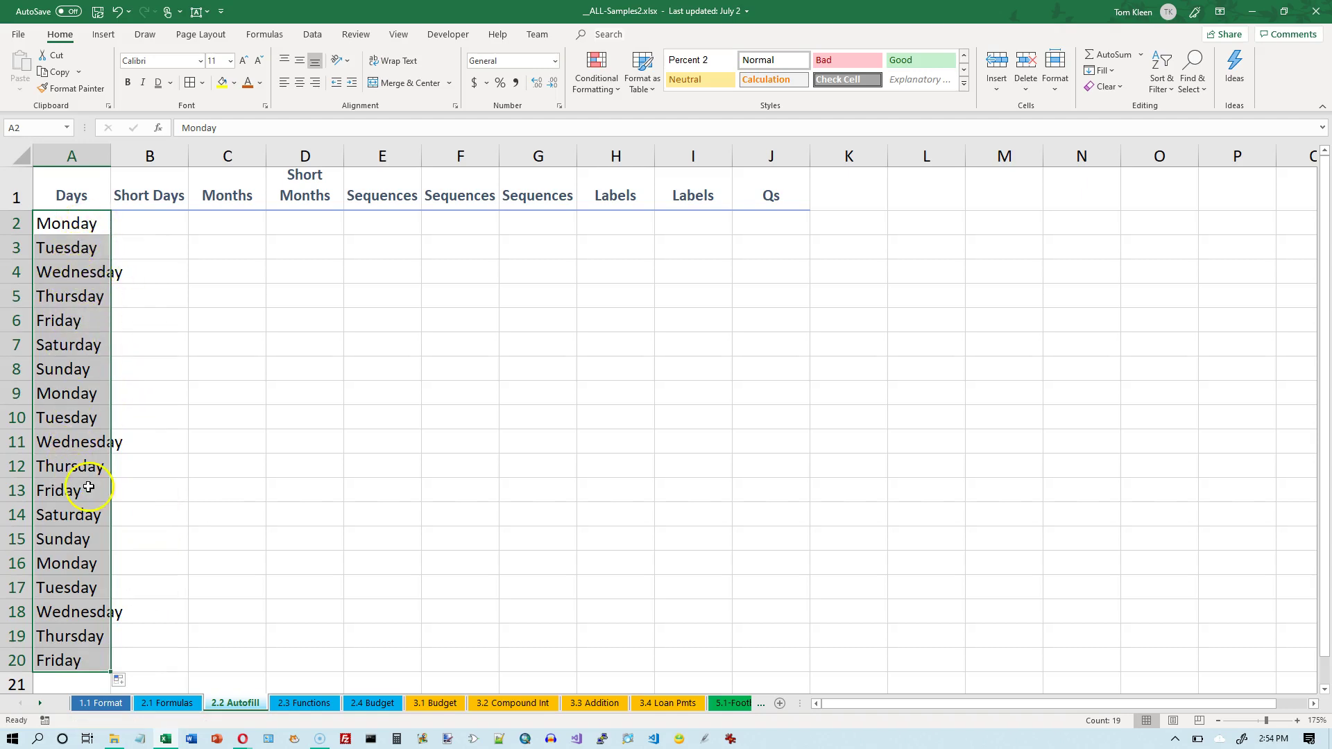
pyautogui.click(72, 227)
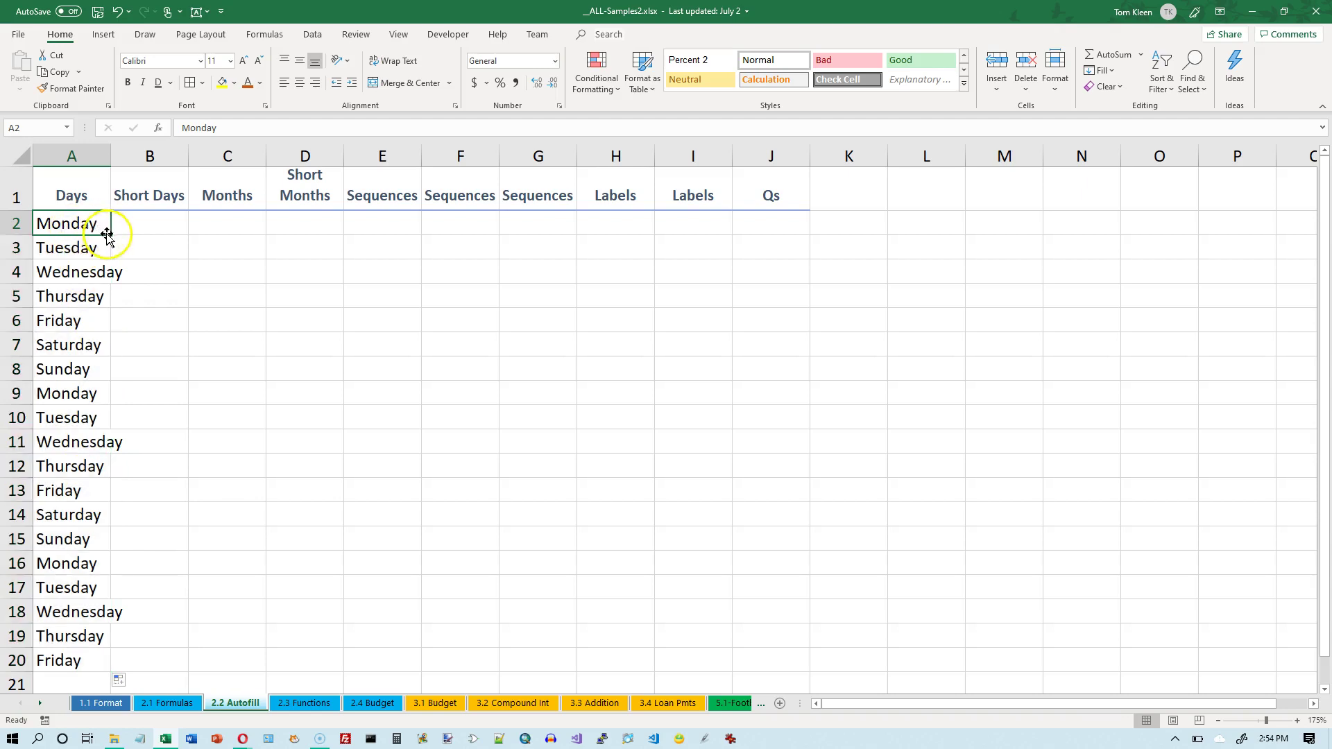
# Enter Sun in B2 and autofill short day names down to B20, ending at Thu.
pyautogui.click(169, 225)
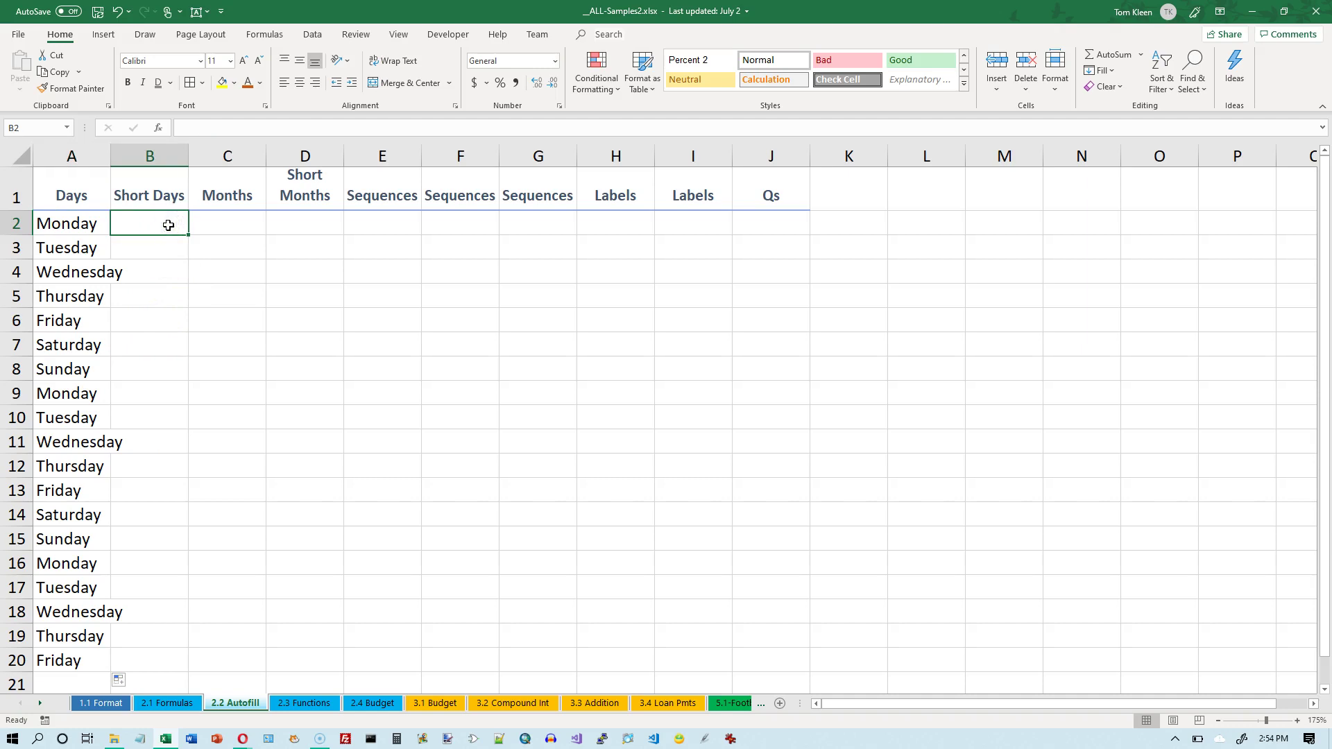
pyautogui.write('Sun')
pyautogui.press('Return')
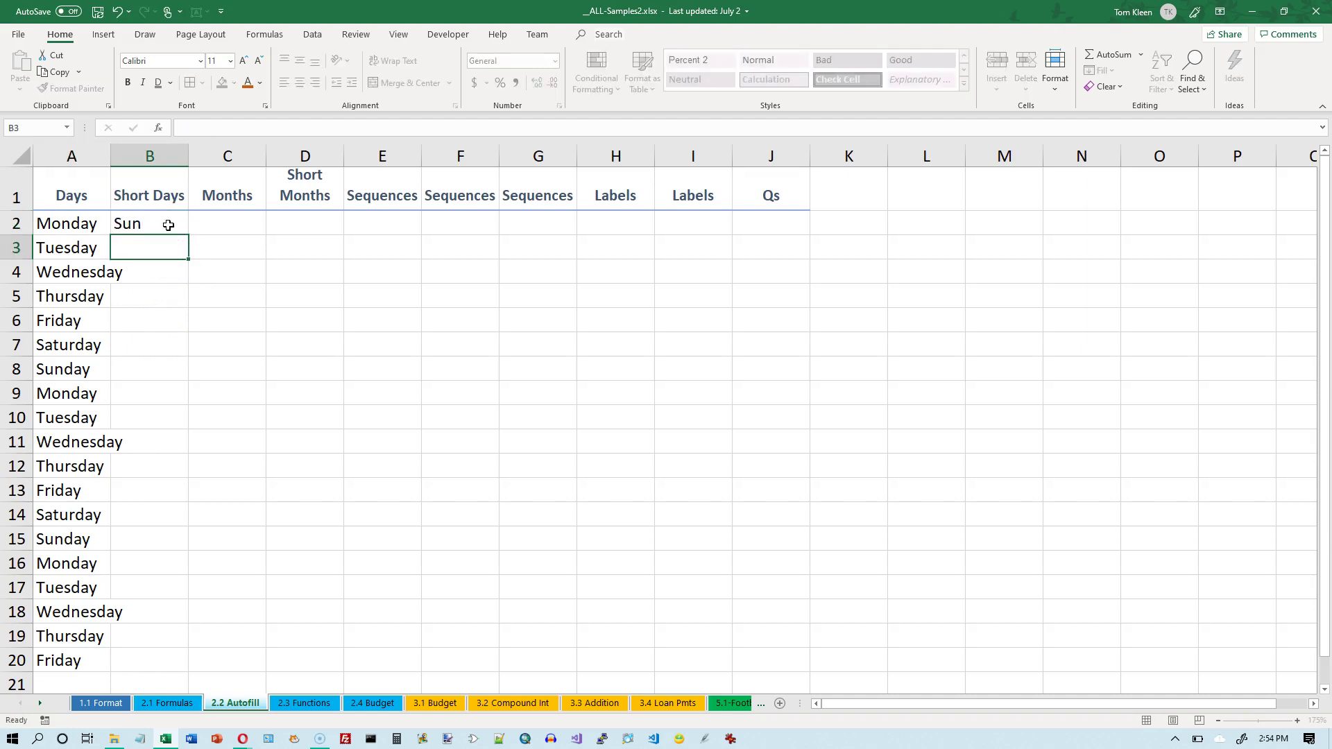
pyautogui.click(169, 225)
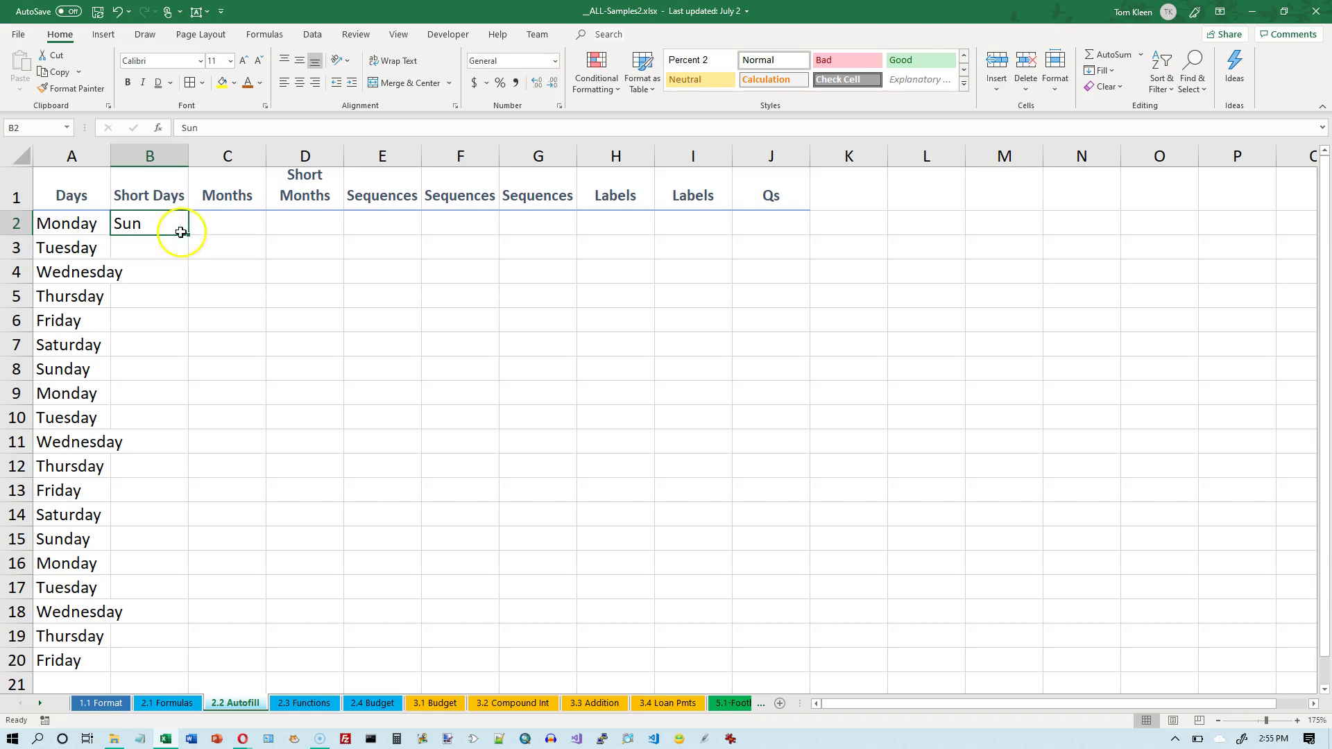
pyautogui.moveTo(188, 235); pyautogui.dragTo(188, 670)
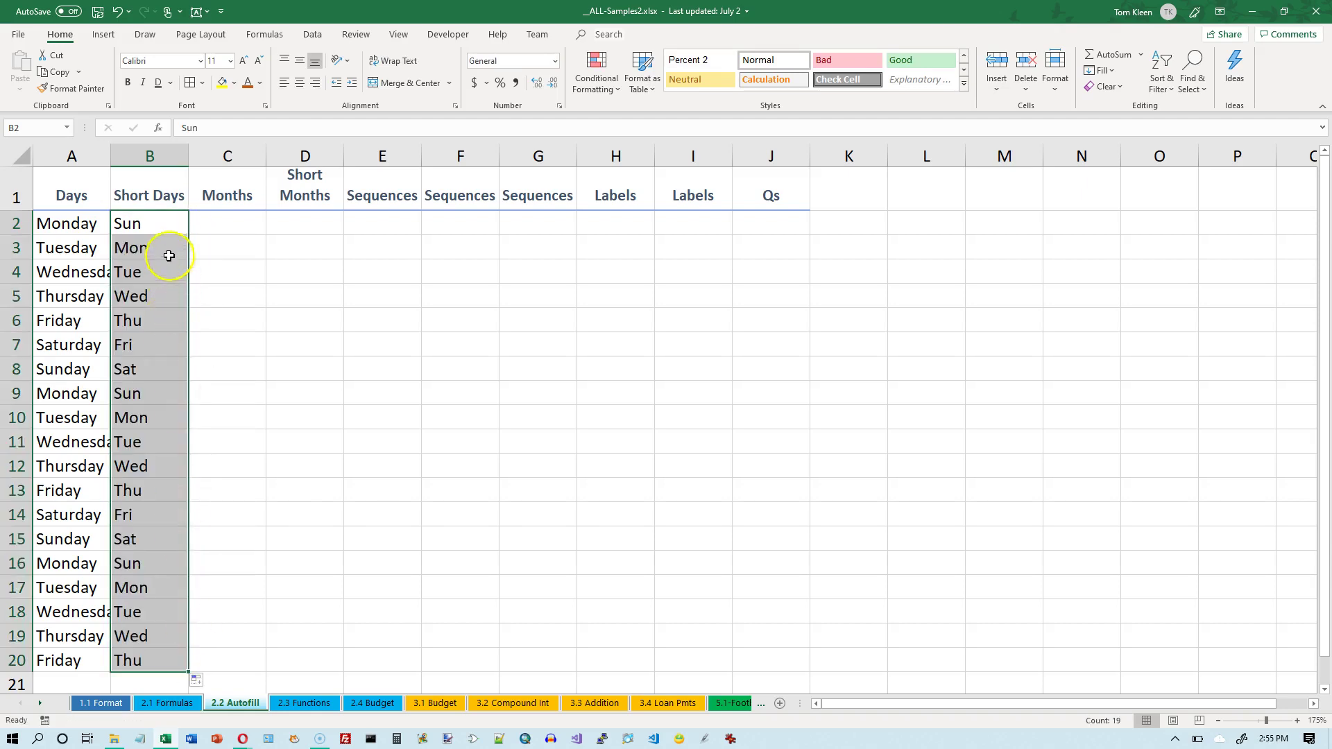
pyautogui.click(173, 225)
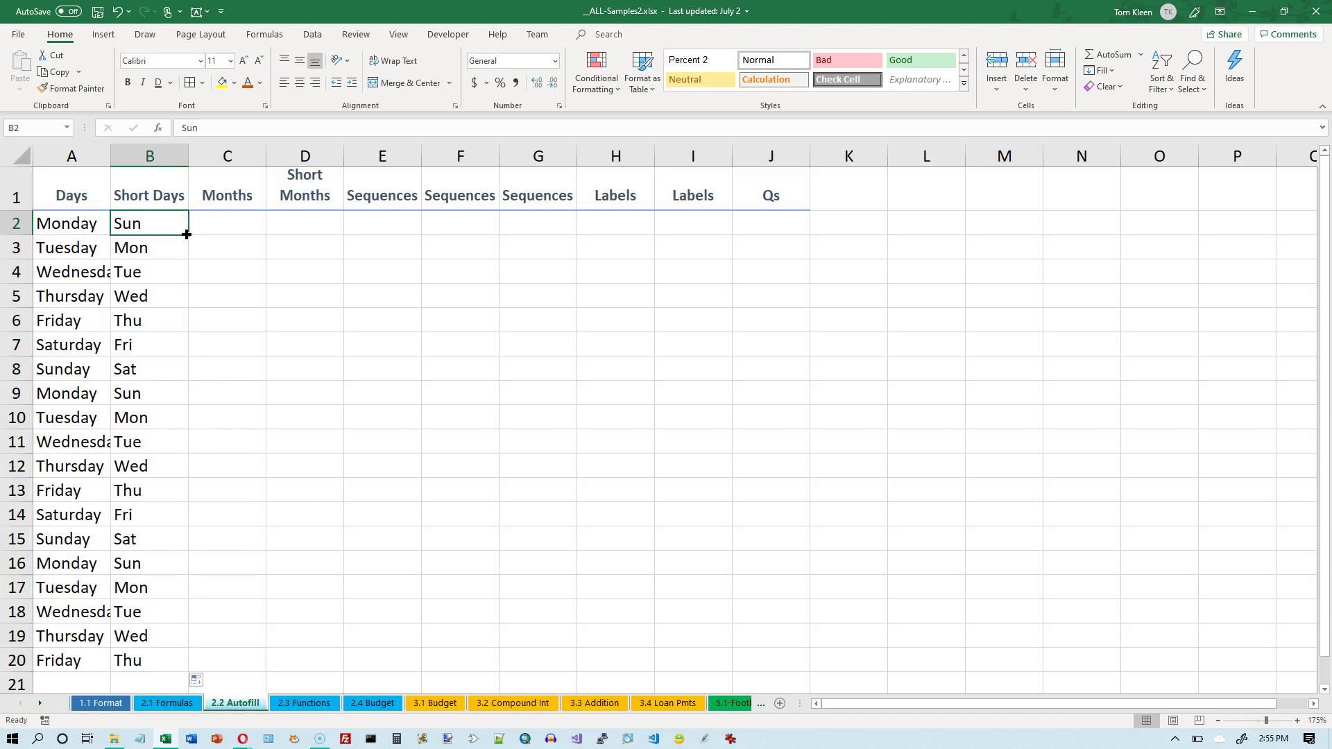
pyautogui.moveTo(185, 239); pyautogui.dragTo(149, 246)
# Enter May in C2 and autofill month names down to C20, ending at November.
pyautogui.click(233, 221)
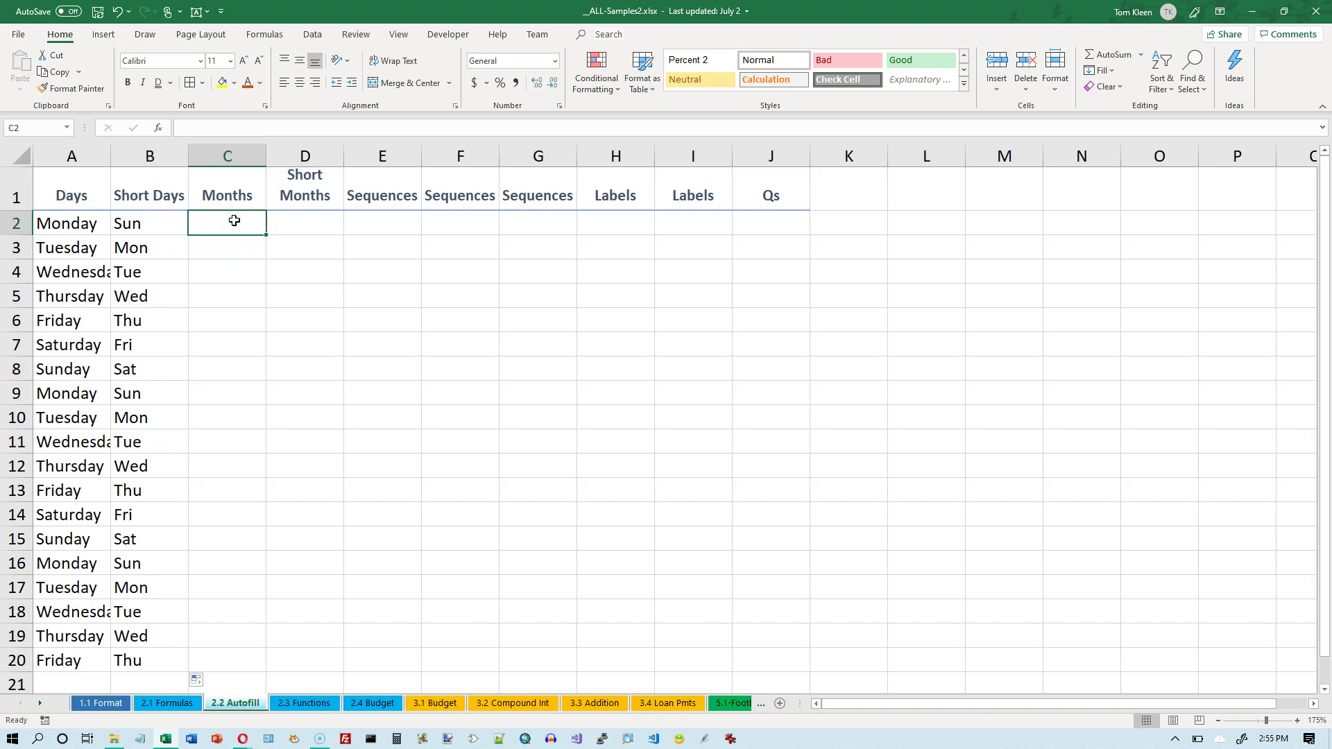
pyautogui.write('May')
pyautogui.press('Return')
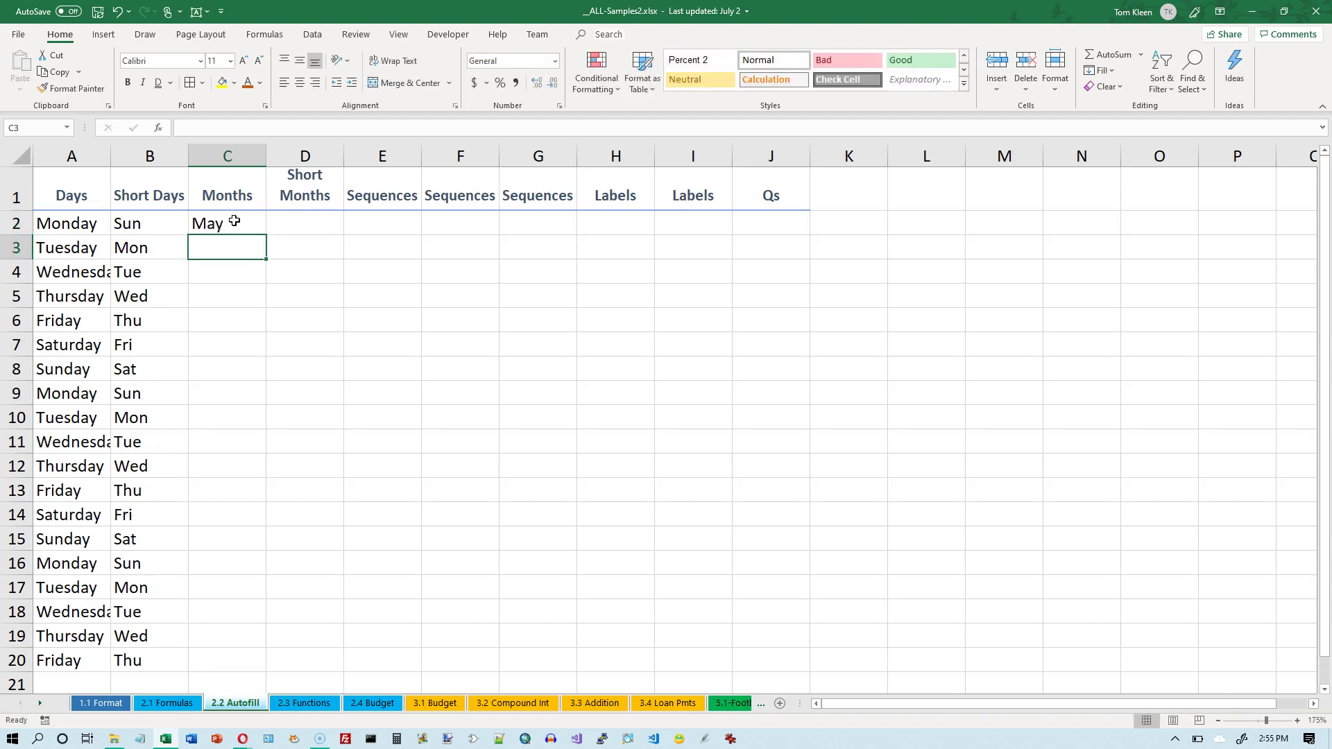
pyautogui.click(234, 220)
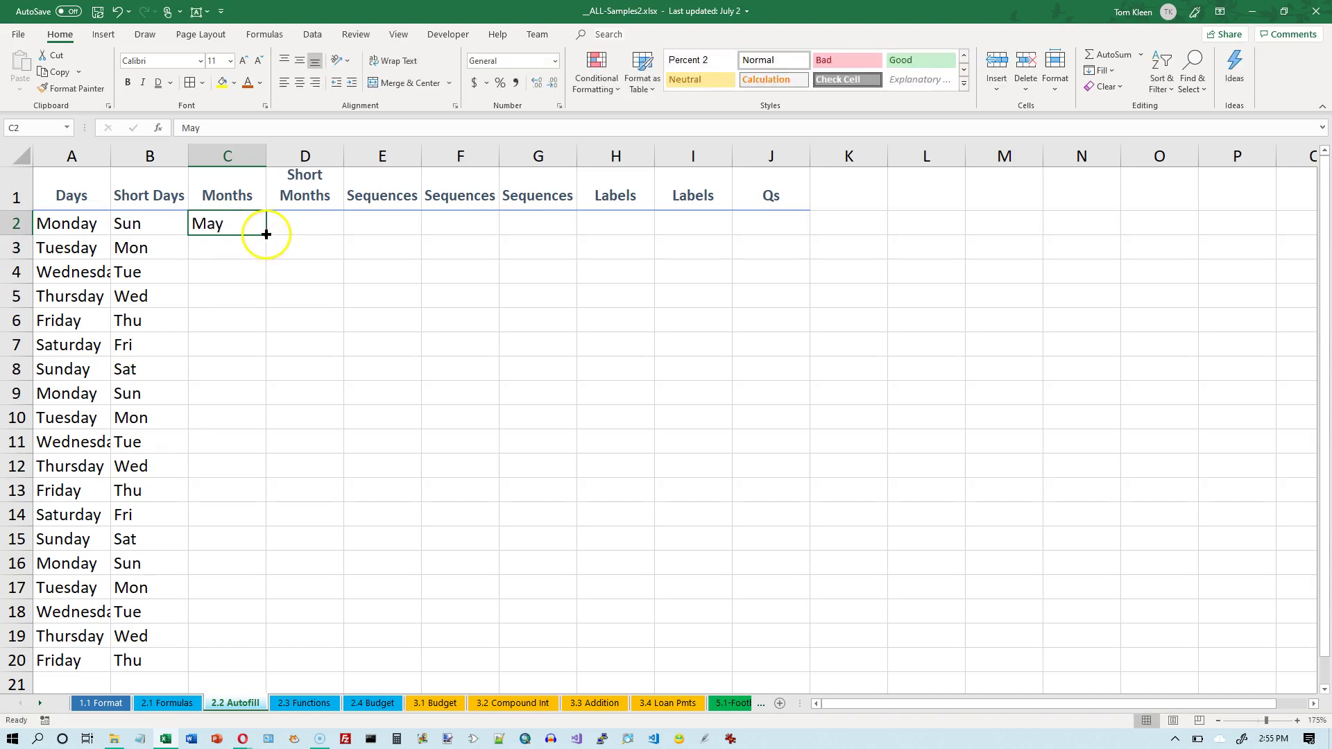
pyautogui.moveTo(265, 234); pyautogui.dragTo(262, 664)
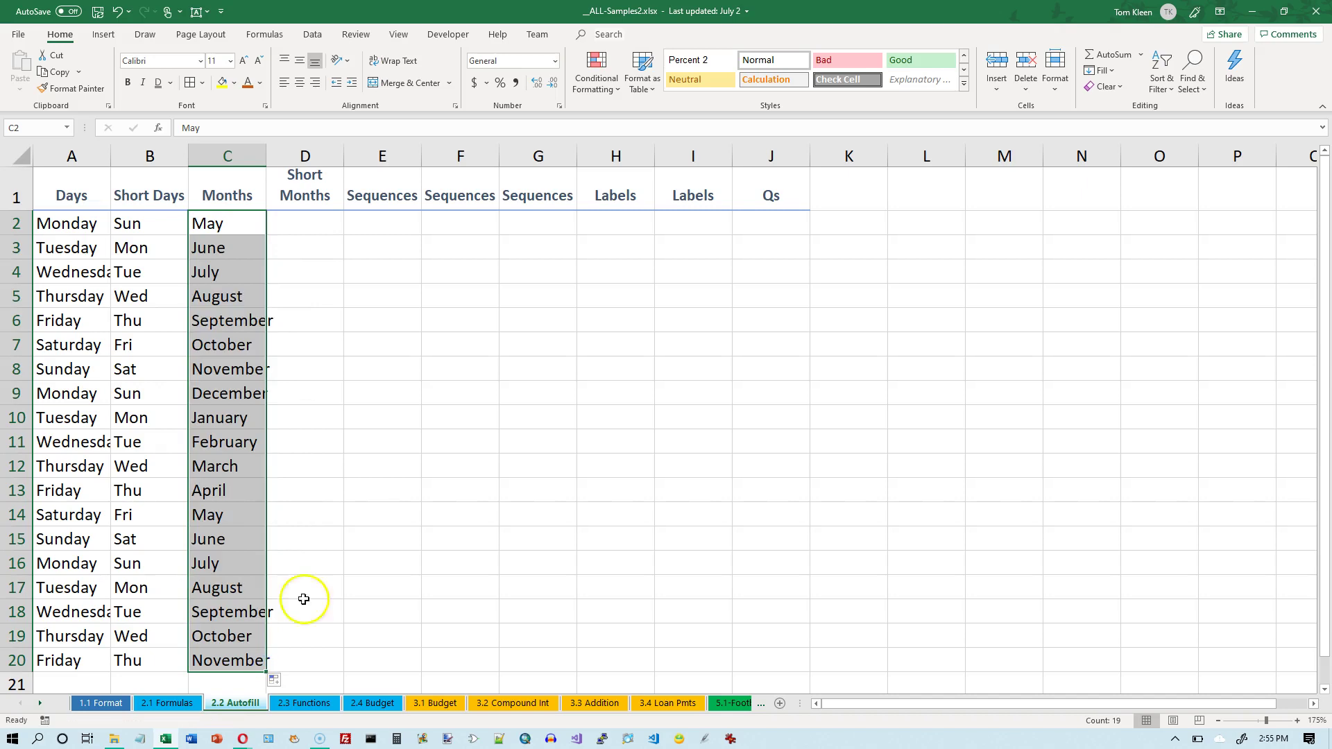
pyautogui.click(320, 223)
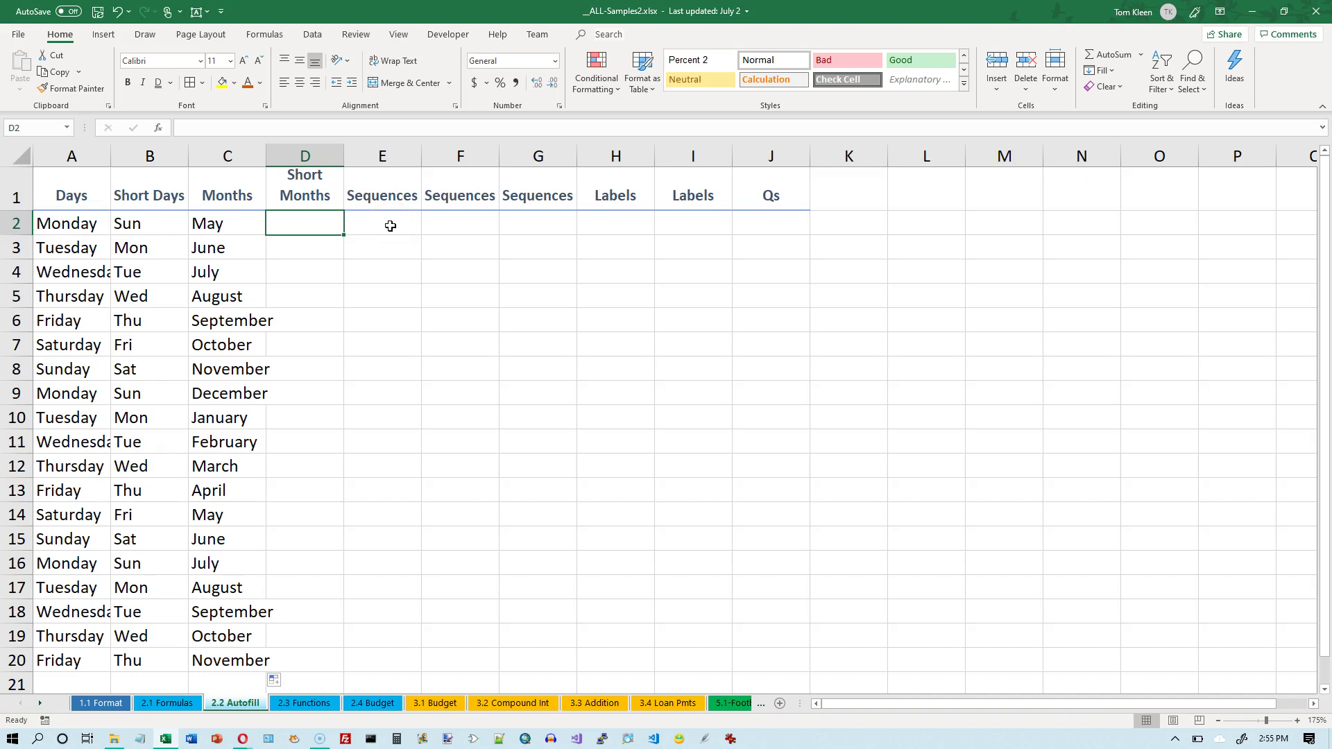
# Enter Jun in D2 and autofill short month names down to D20, ending at Dec.
pyautogui.write('Jun')
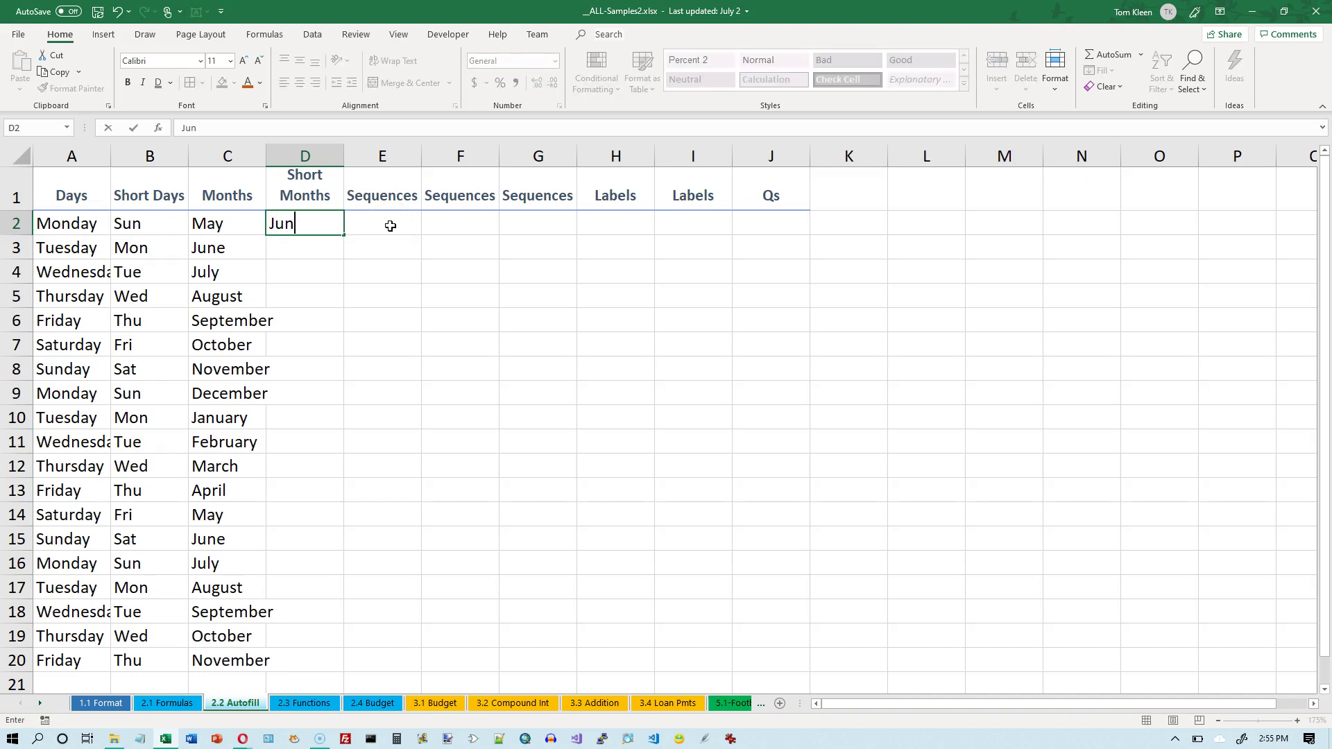
pyautogui.press('Return')
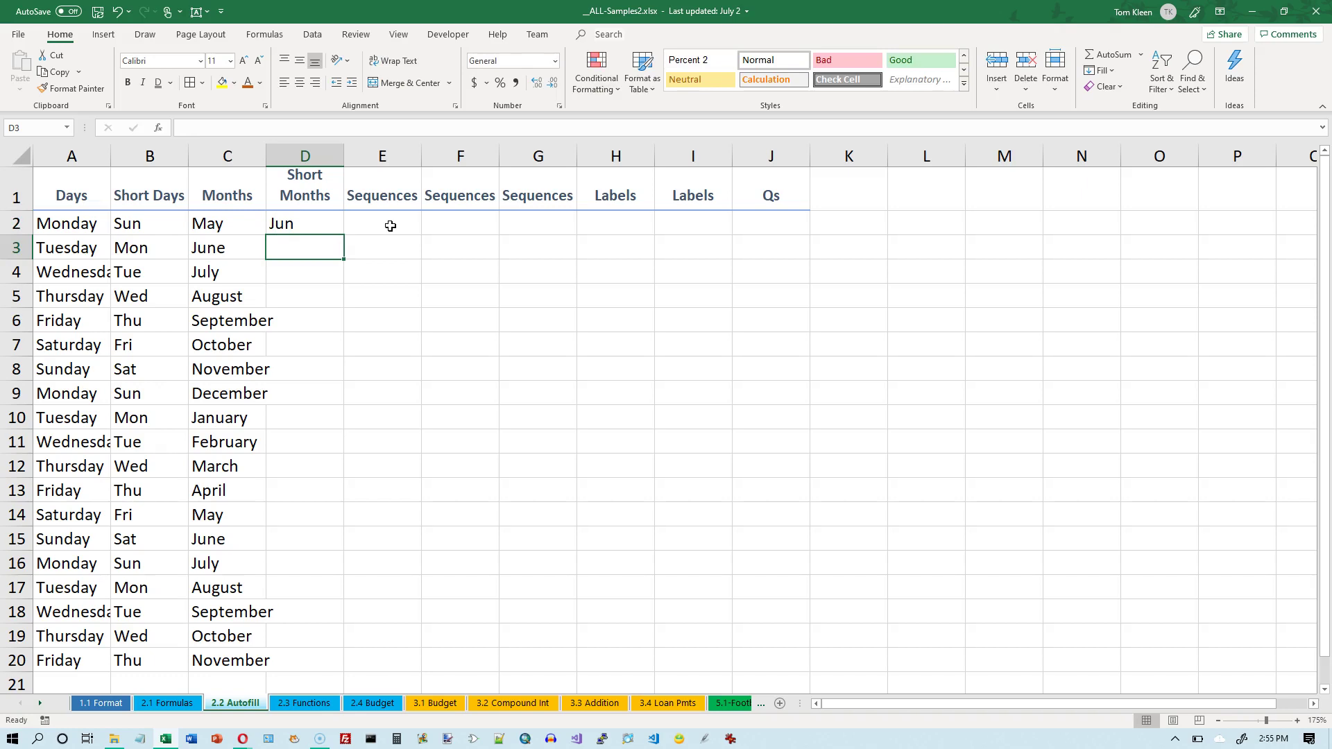
pyautogui.click(327, 223)
pyautogui.moveTo(344, 235); pyautogui.dragTo(289, 672)
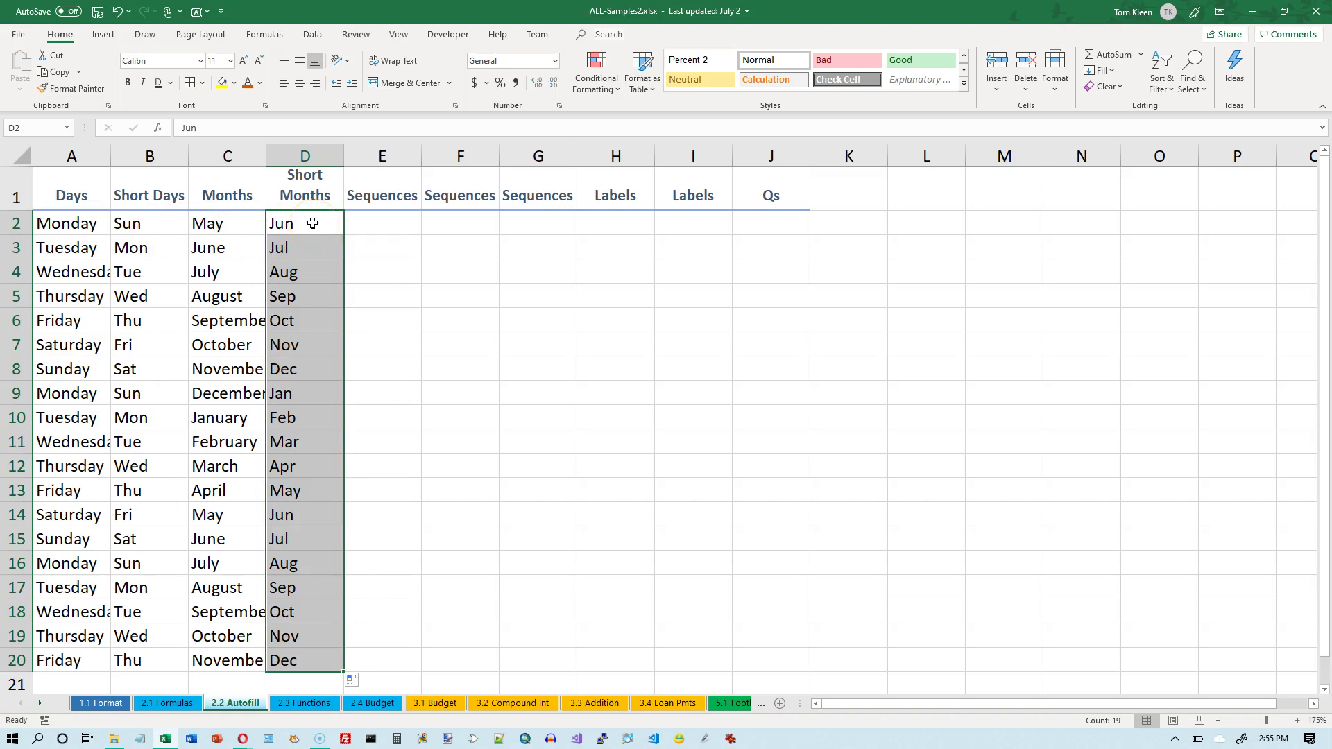
# Fill Jun across row 2 to column M, then undo that sideways fill.
pyautogui.click(313, 223)
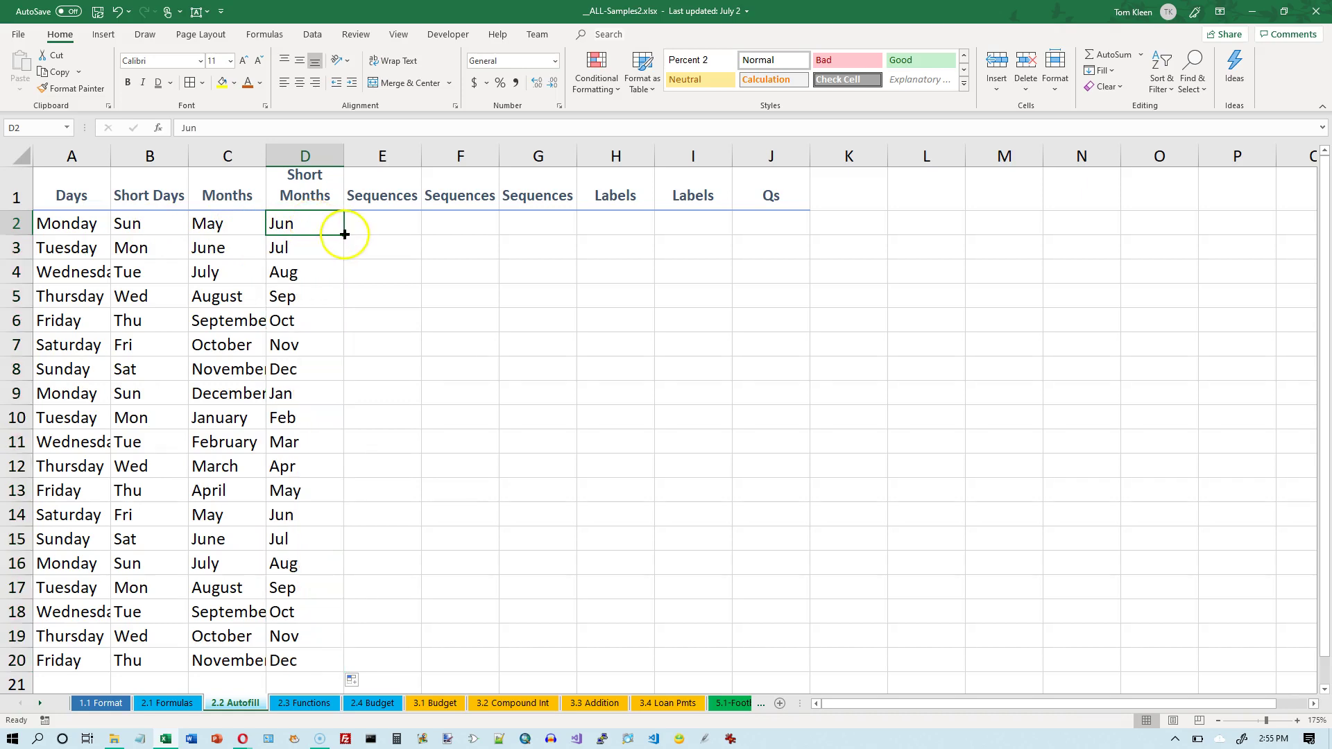
pyautogui.moveTo(344, 235); pyautogui.dragTo(1065, 273)
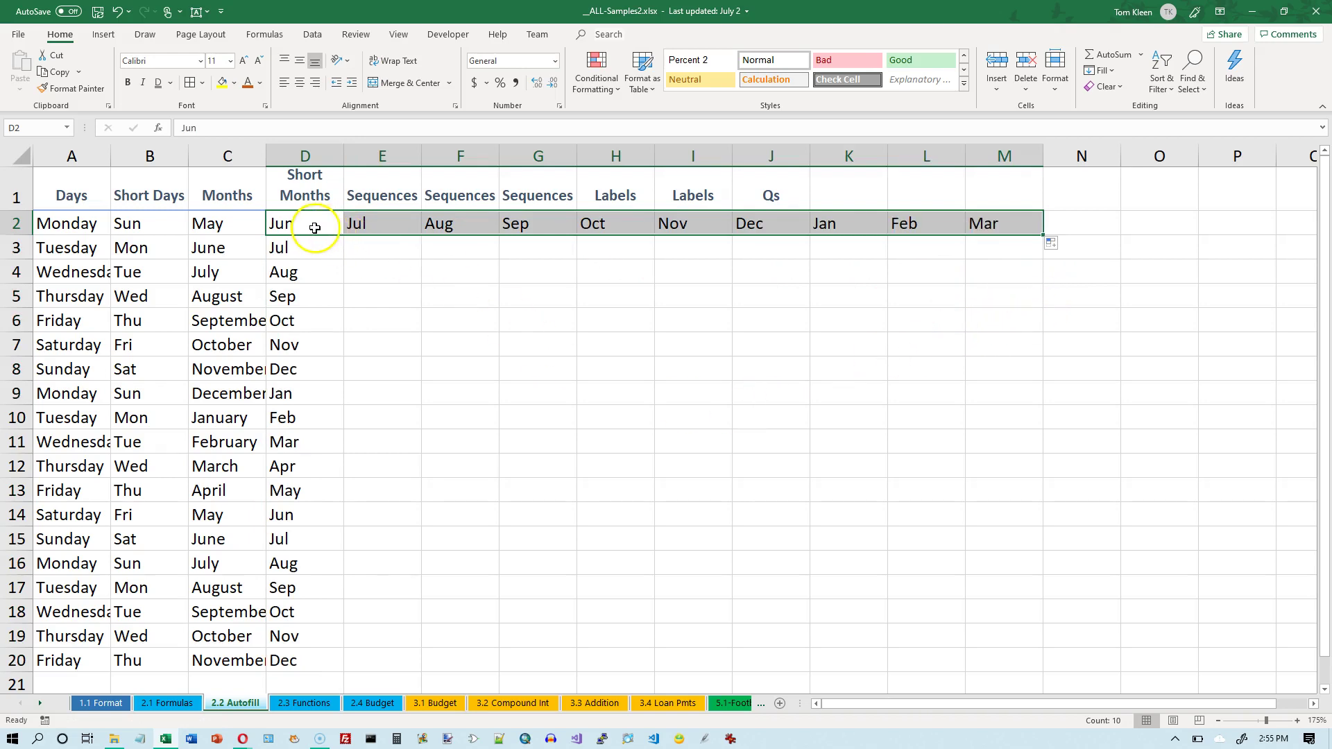
pyautogui.click(117, 11)
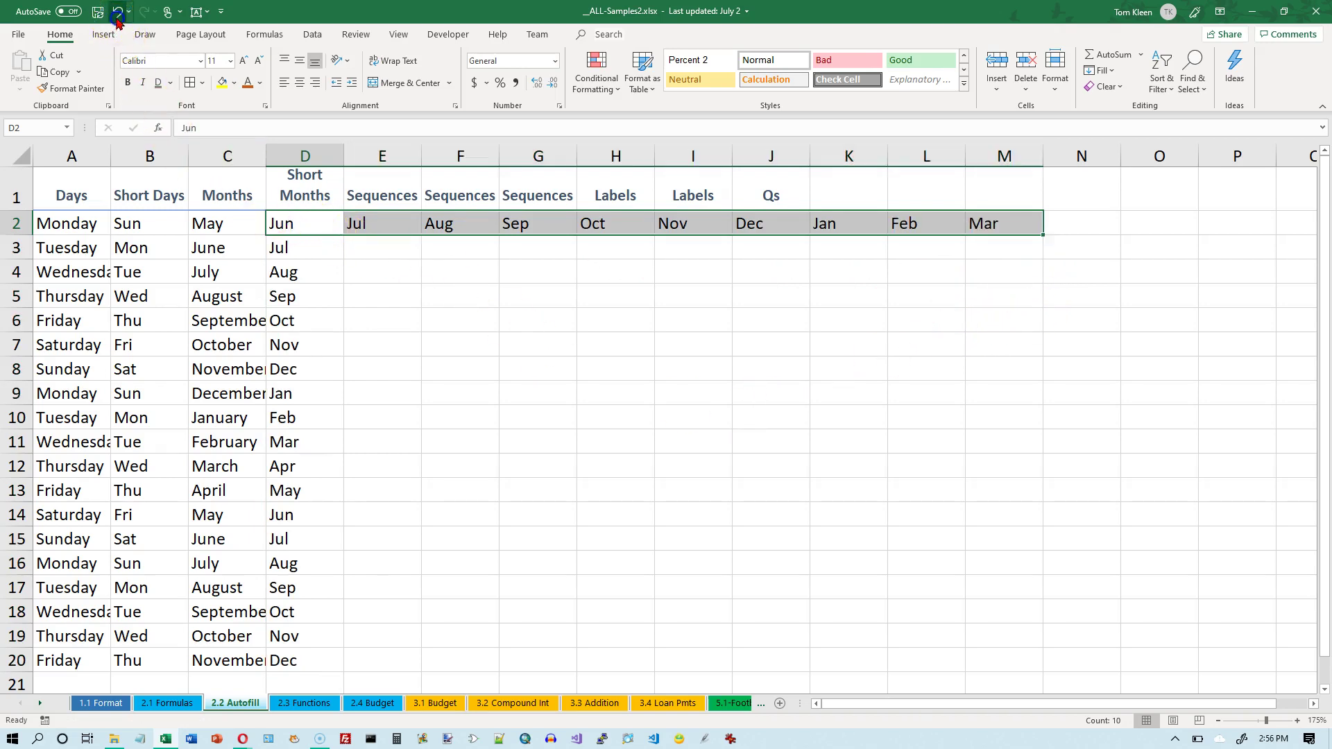
pyautogui.click(385, 222)
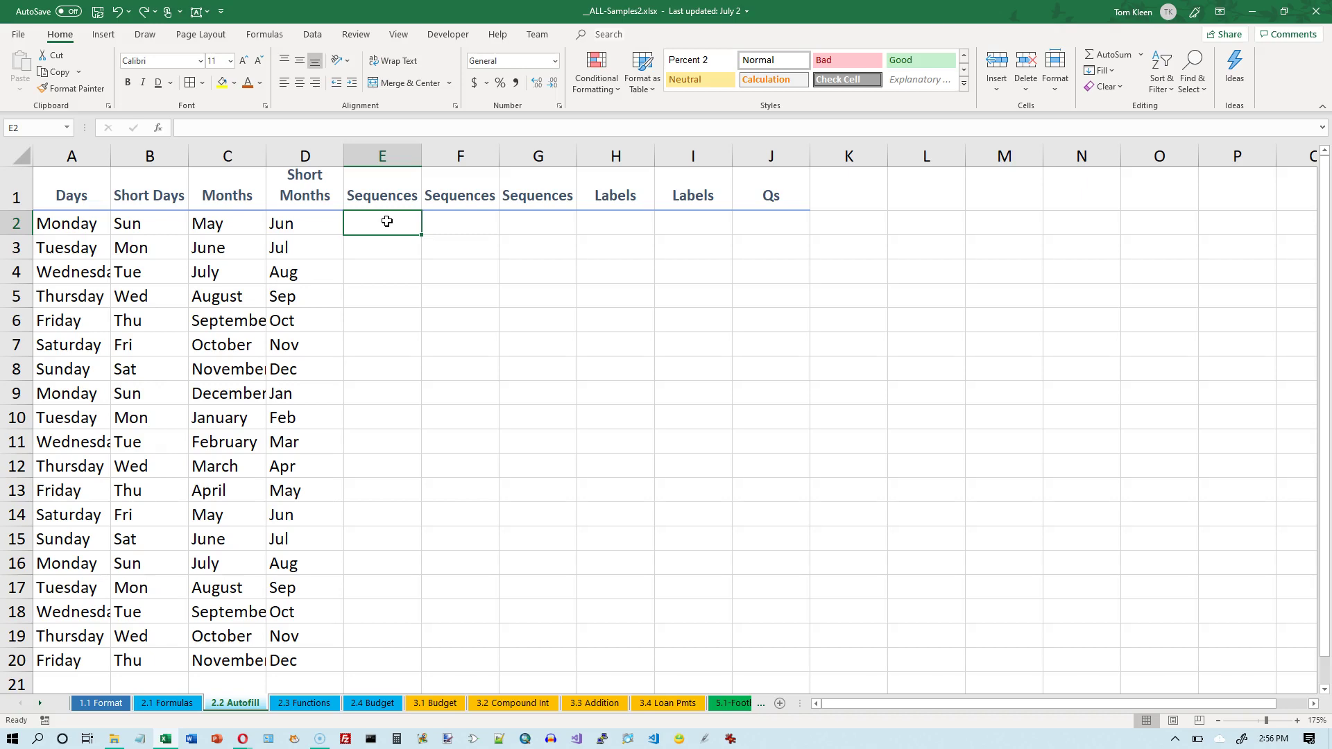
# Enter 1 in E2, fill it down column E, then undo the copied 1s.
pyautogui.write('1')
pyautogui.press('Return')
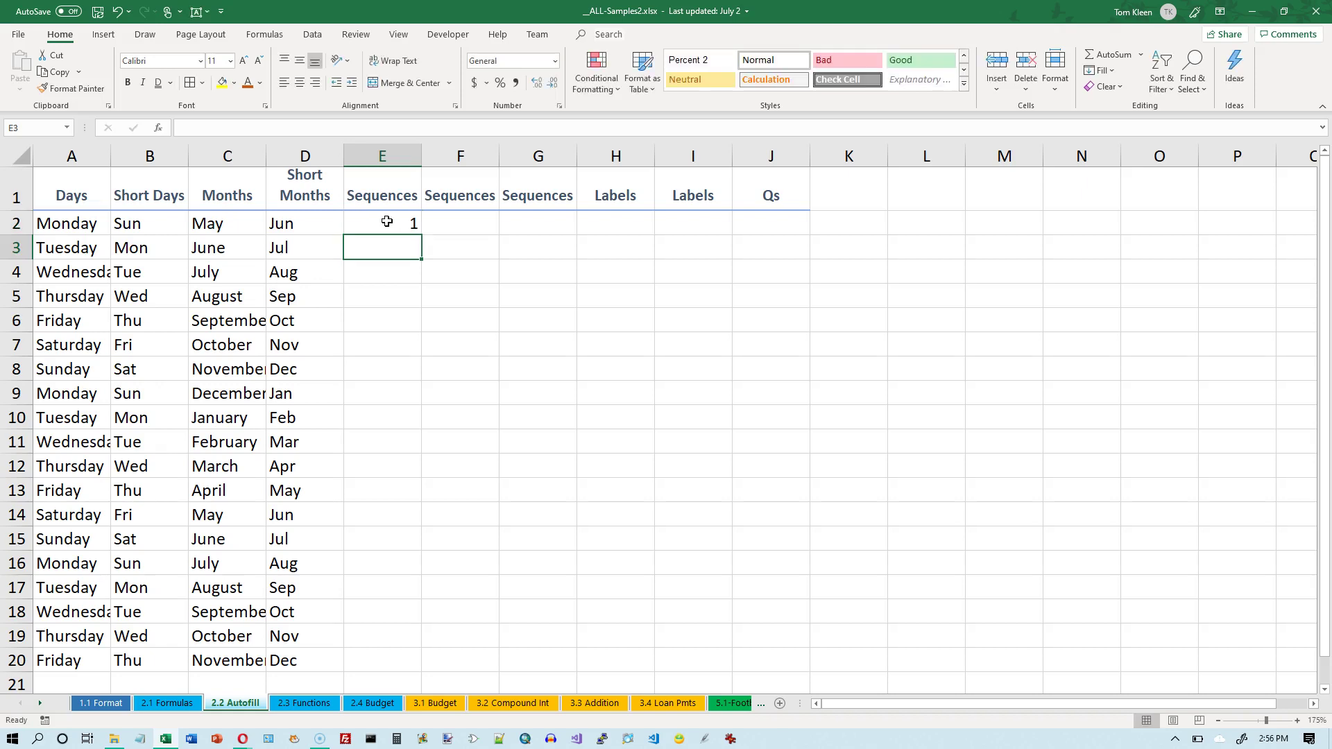
pyautogui.click(387, 222)
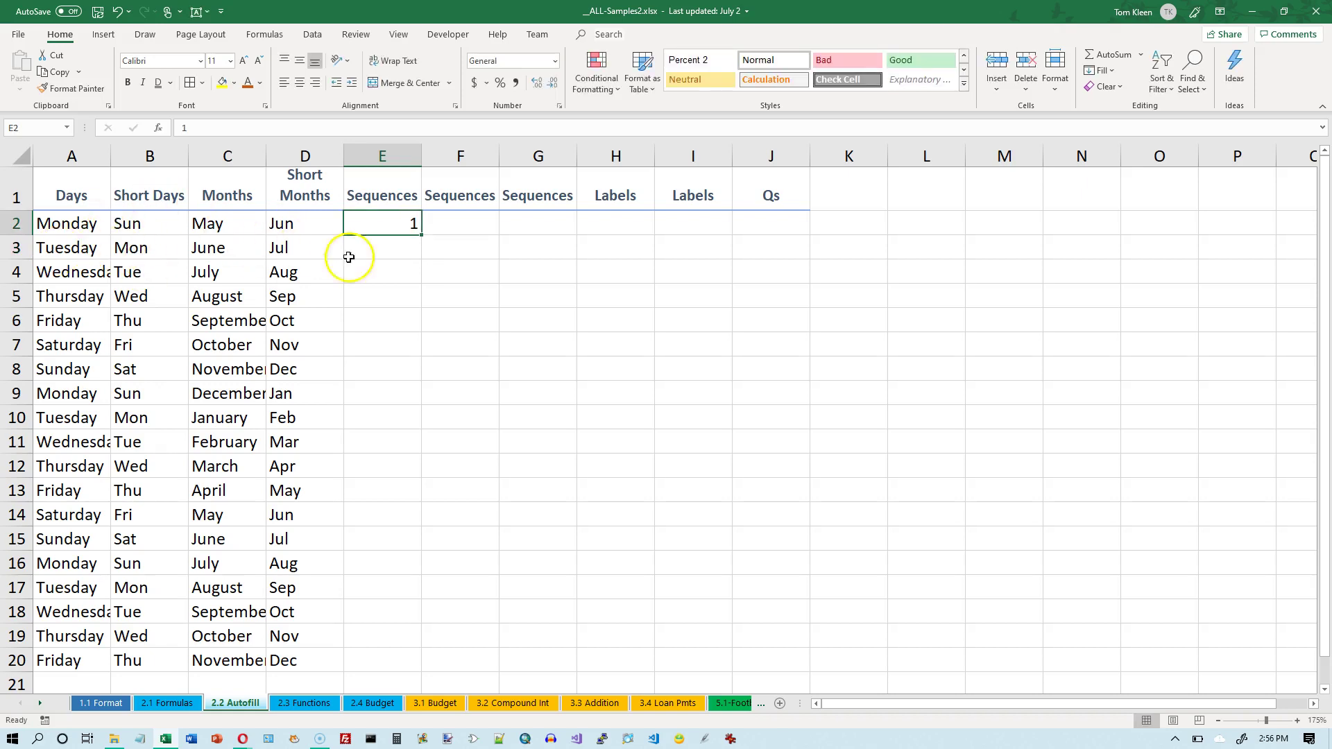
pyautogui.moveTo(422, 235); pyautogui.dragTo(421, 672)
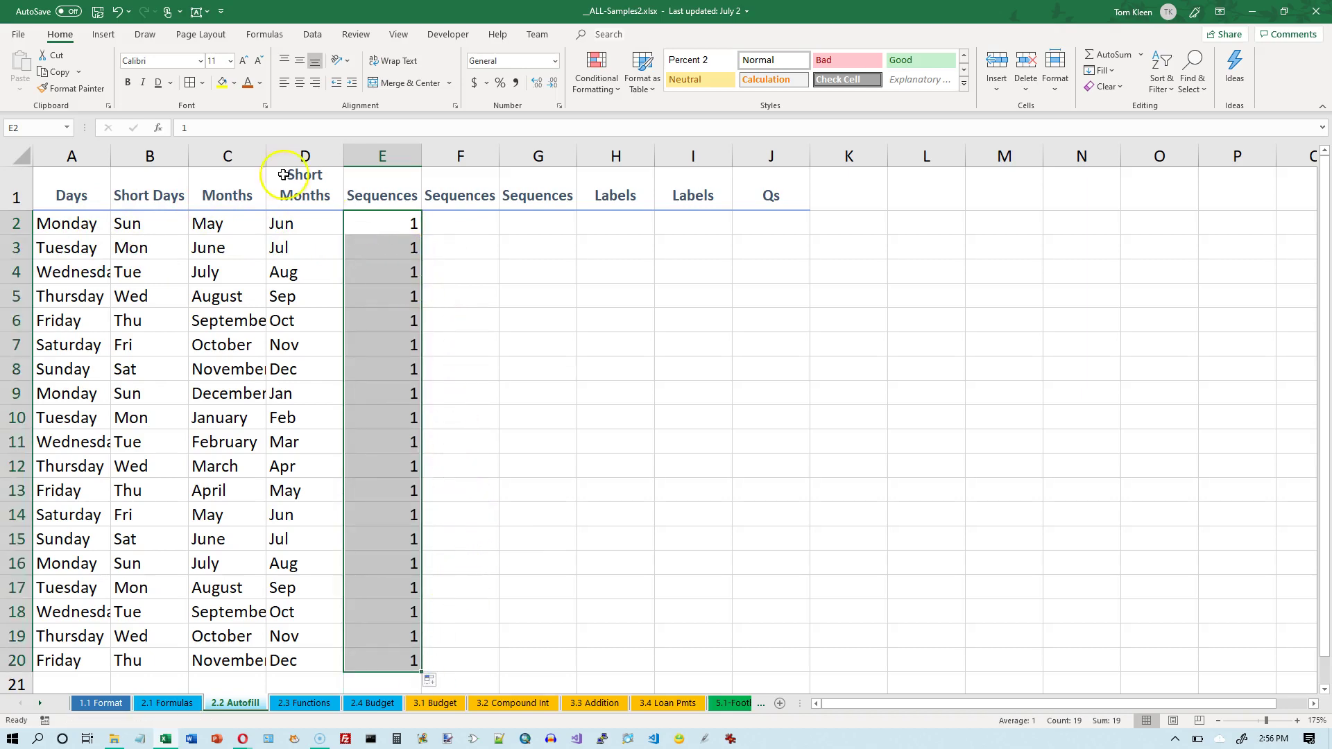
pyautogui.click(117, 11)
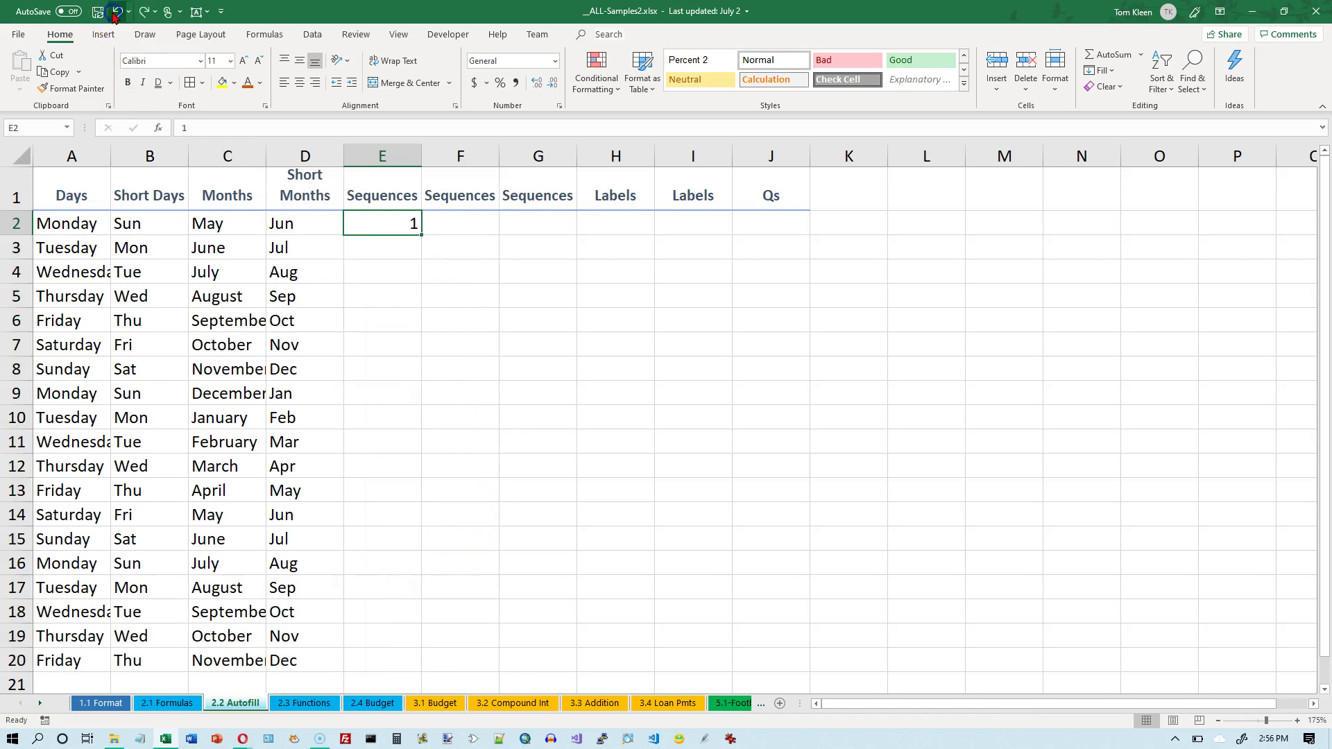
# Enter 2 in E3, copy it down column E, then undo the repeated 2s.
pyautogui.click(395, 250)
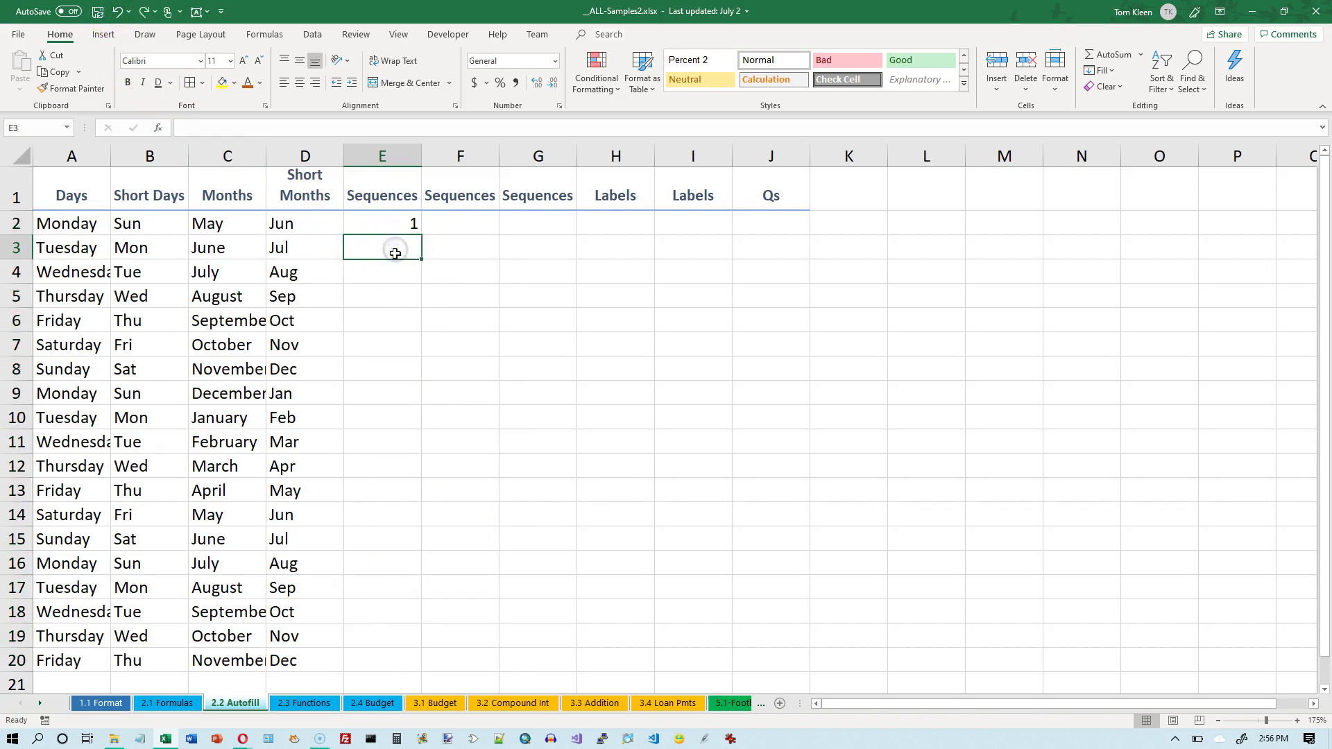
pyautogui.write('2')
pyautogui.press('Return')
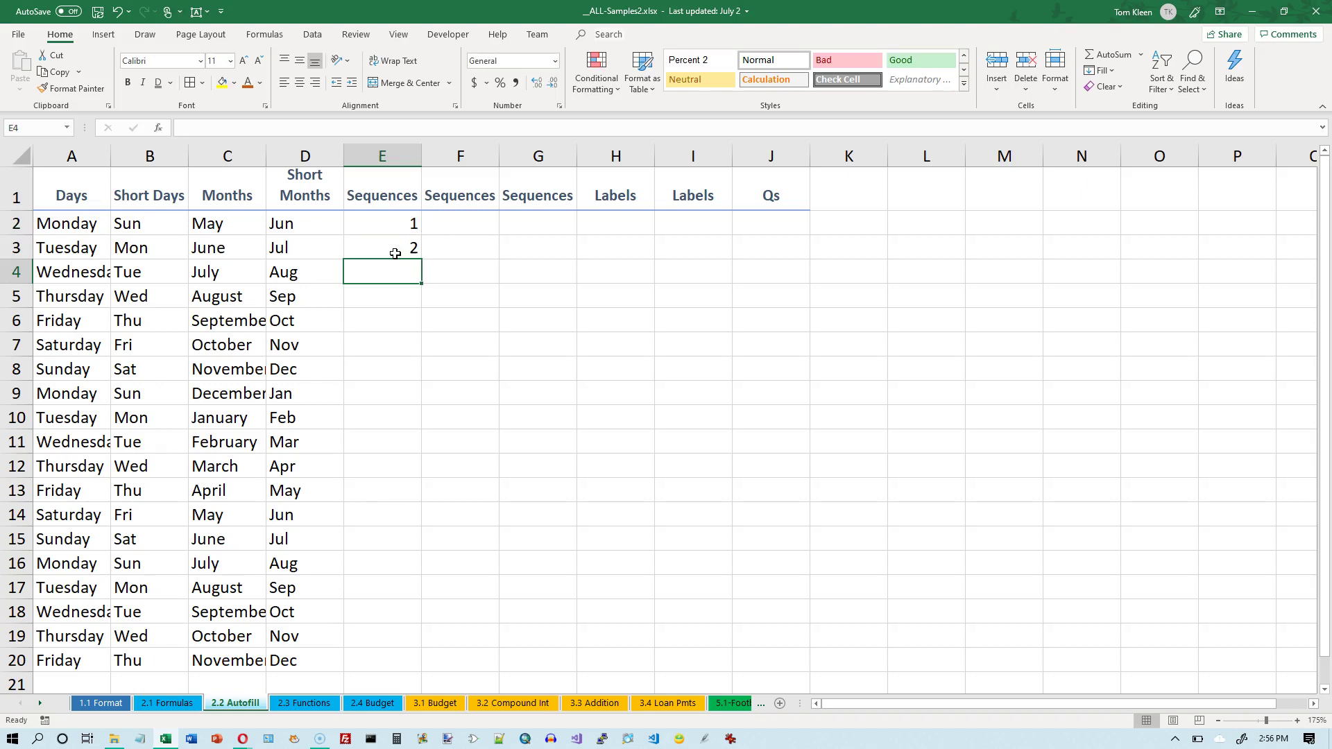
pyautogui.click(389, 248)
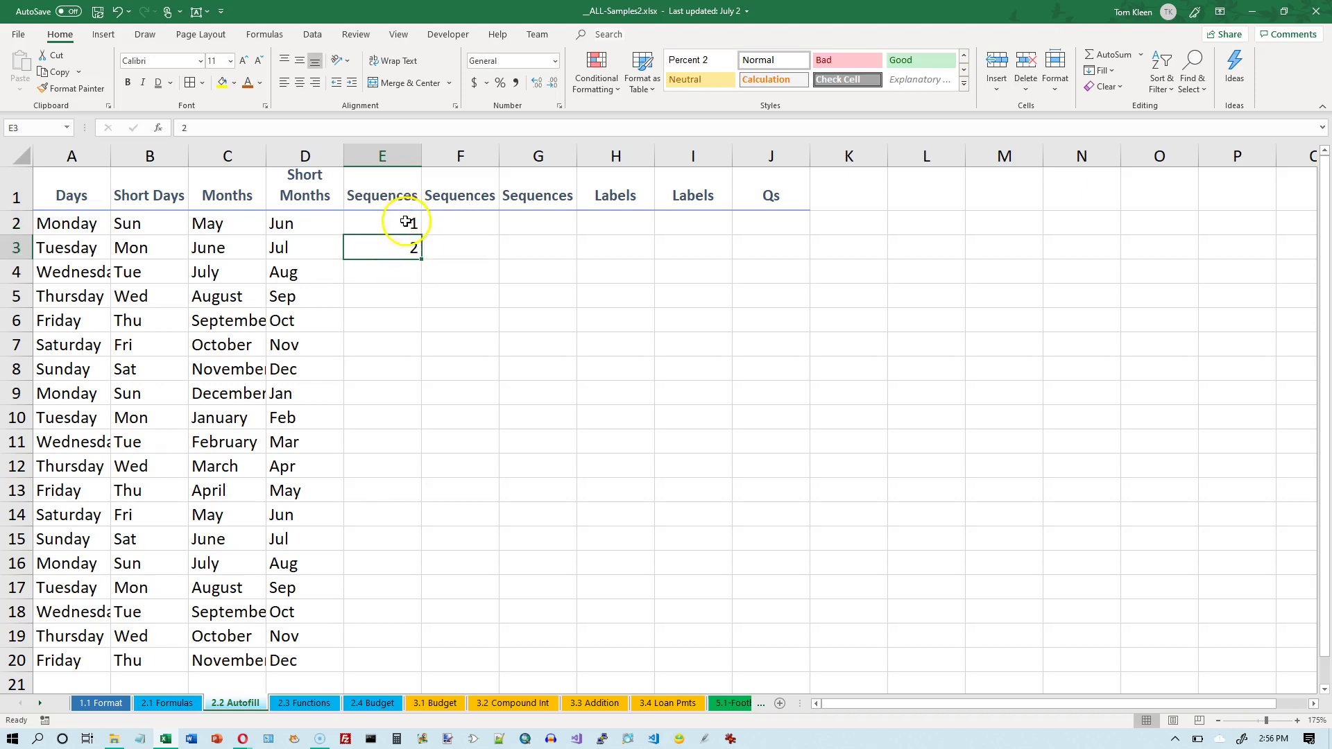
pyautogui.moveTo(420, 259); pyautogui.dragTo(407, 666)
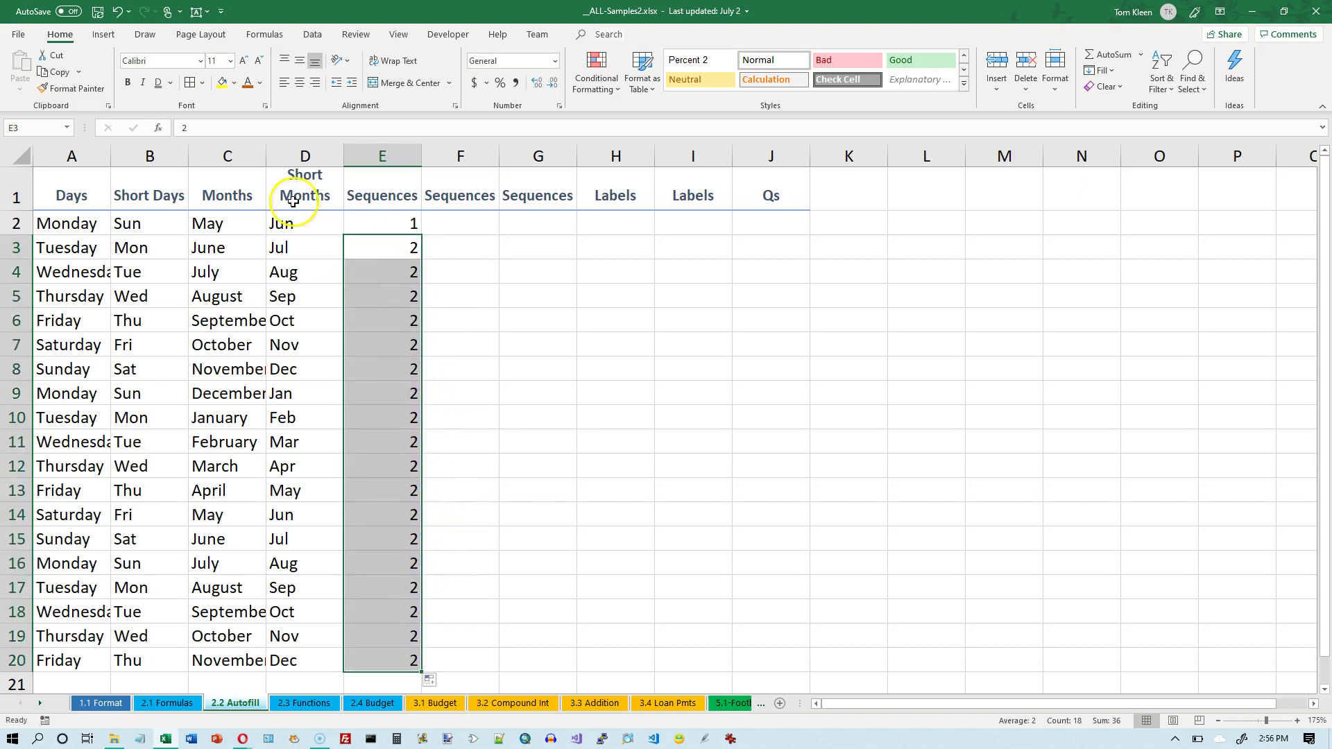
pyautogui.click(118, 11)
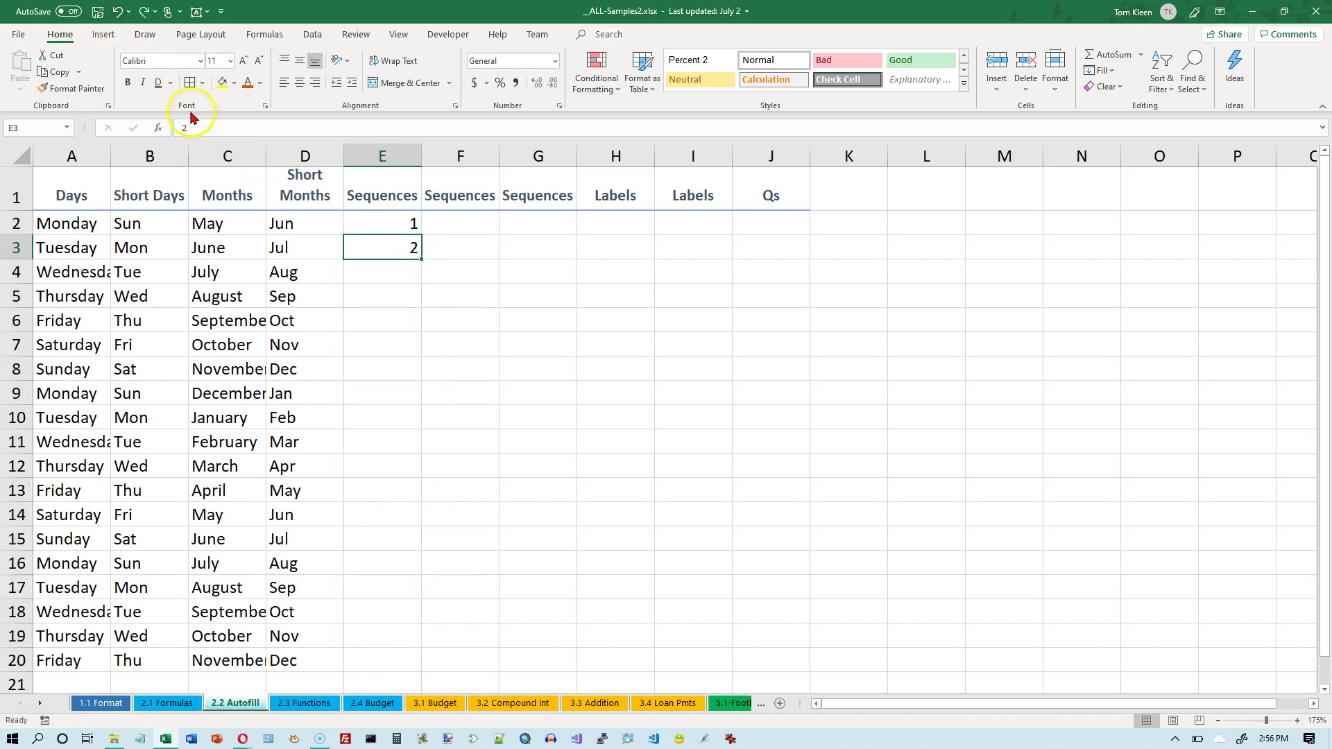
# Select the 1 and 2 in E2:E3 and autofill the series to 19 in row 20.
pyautogui.click(399, 223)
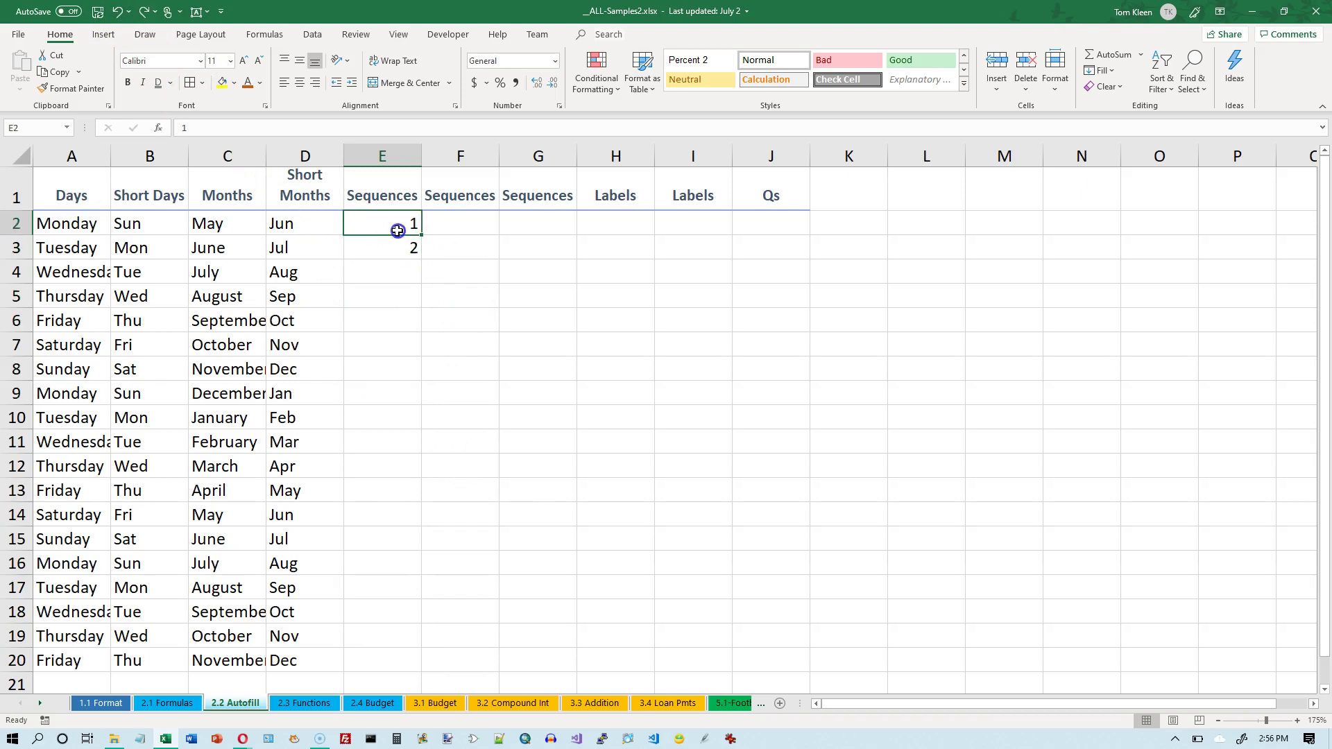
pyautogui.moveTo(397, 231); pyautogui.dragTo(395, 241)
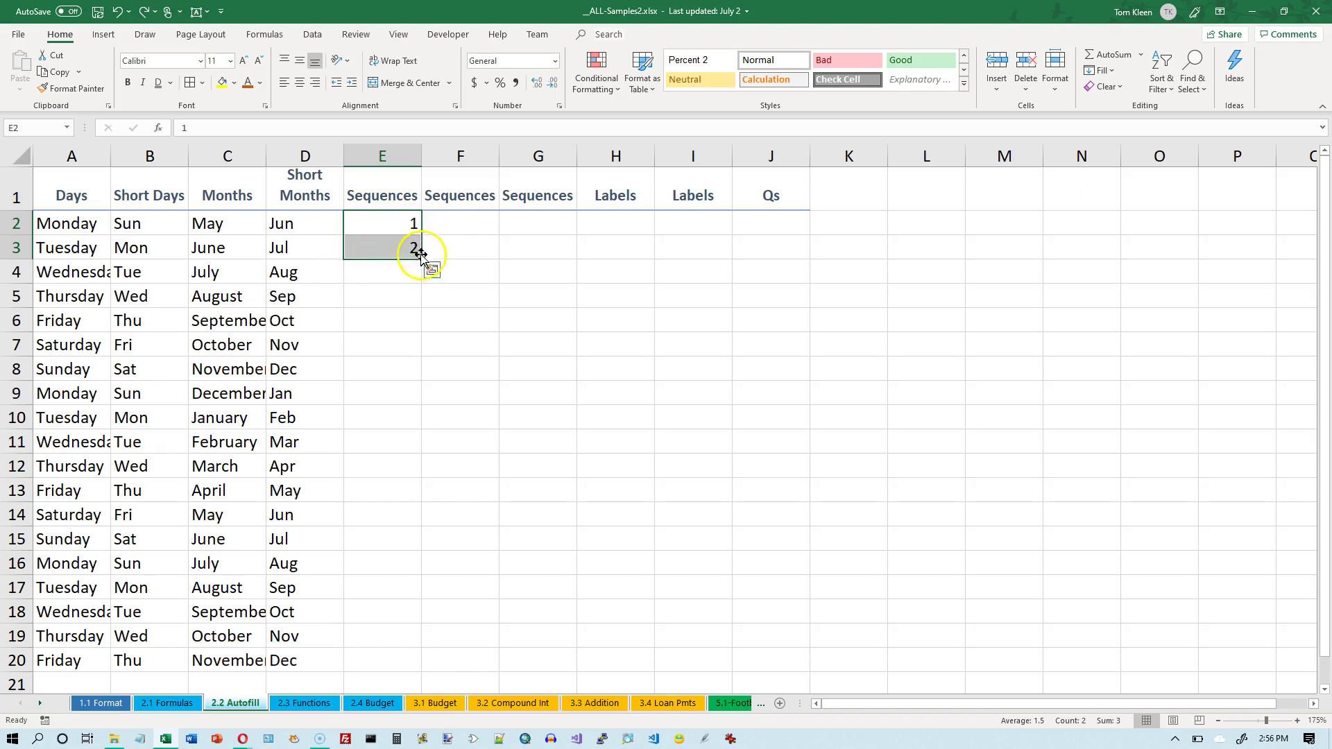
pyautogui.moveTo(422, 257); pyautogui.dragTo(422, 677)
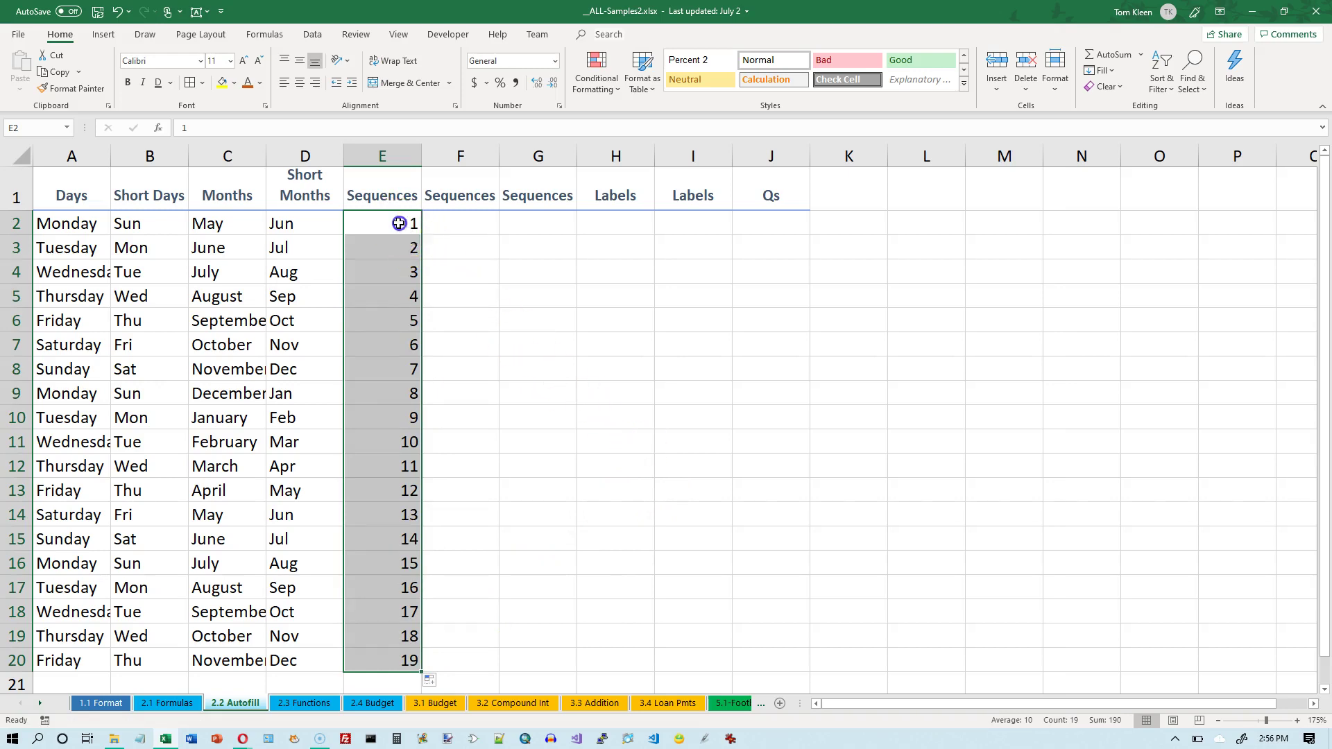
pyautogui.moveTo(396, 221); pyautogui.dragTo(394, 241)
pyautogui.click(450, 221)
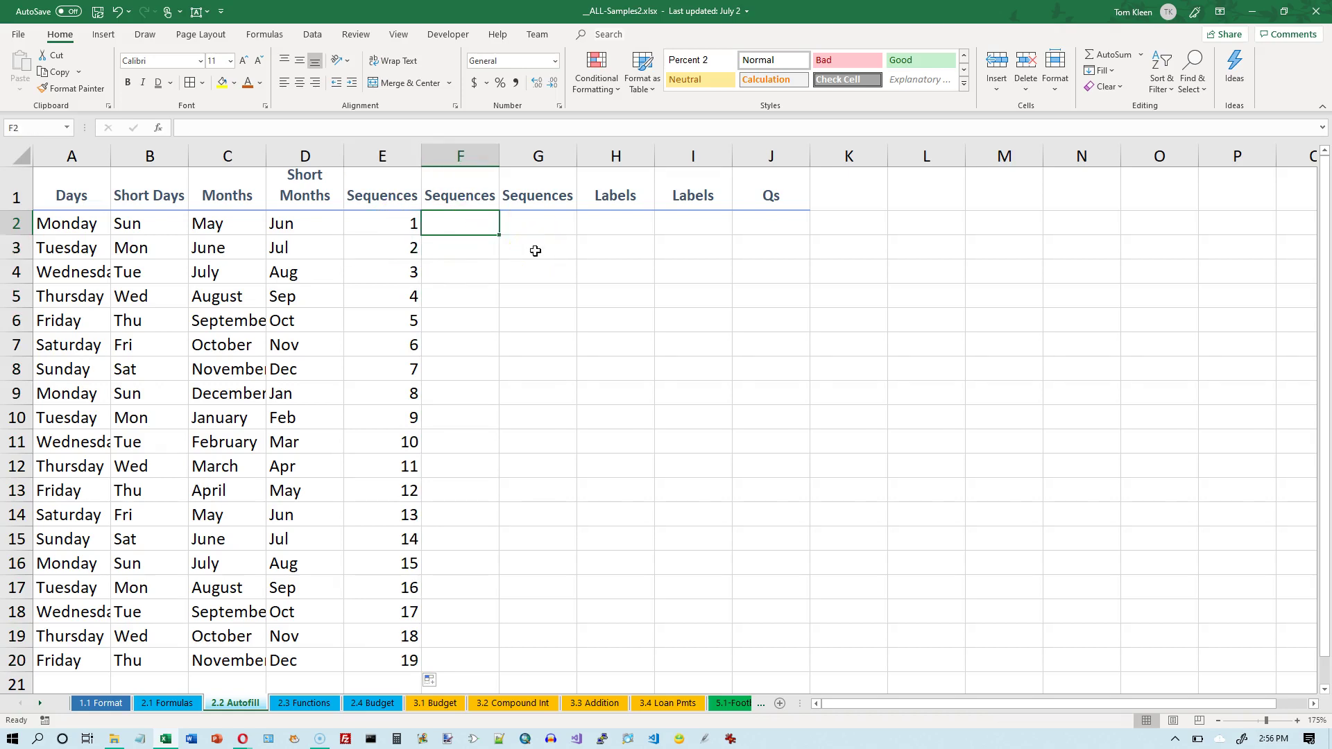
# Enter 100 in F2 and 110 in F3, then autofill the series down to 280 in F20.
pyautogui.write('100')
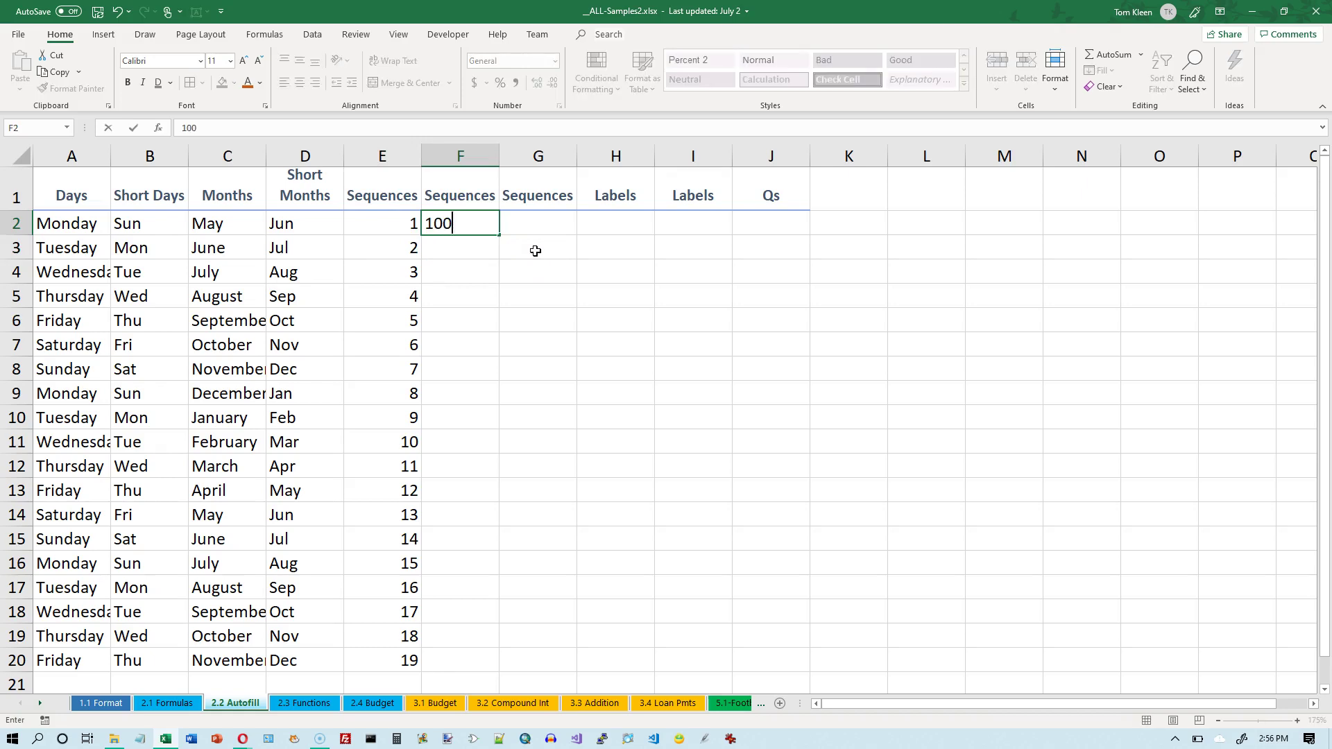
pyautogui.press('Return')
pyautogui.write('110')
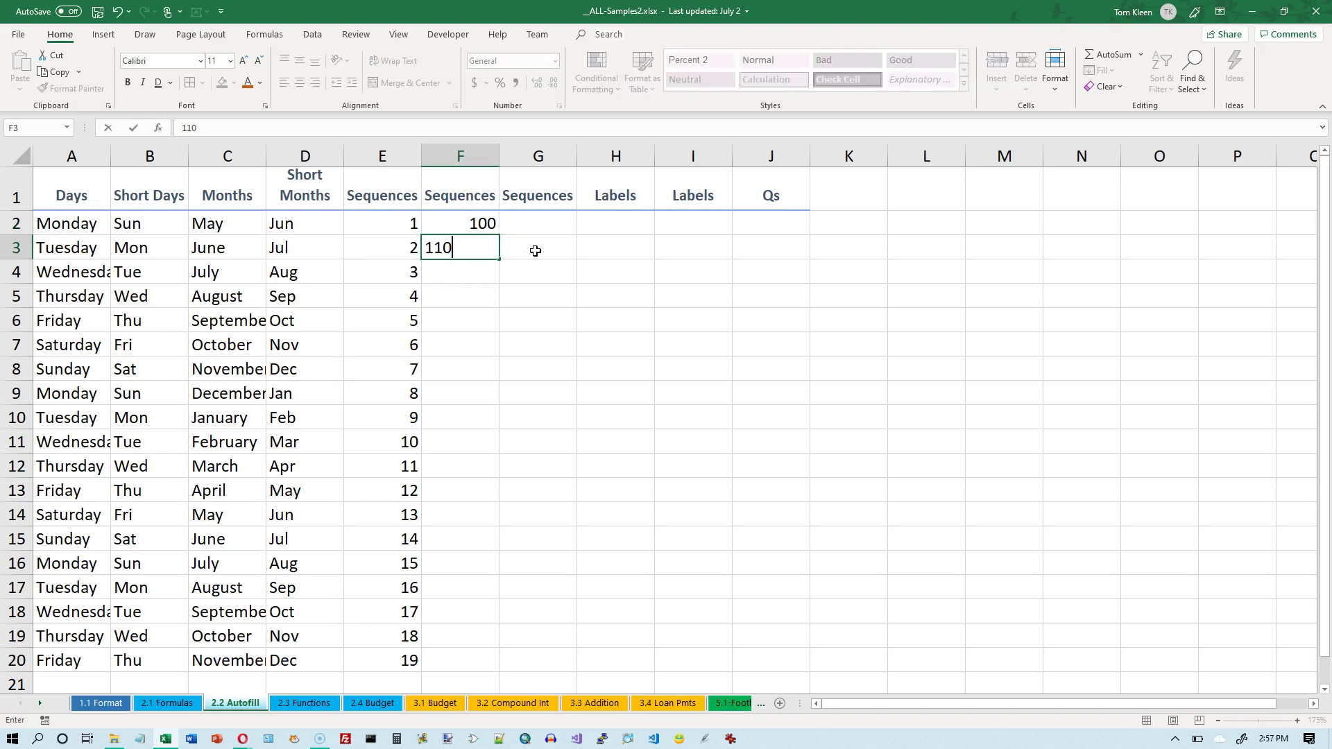
pyautogui.press('Return')
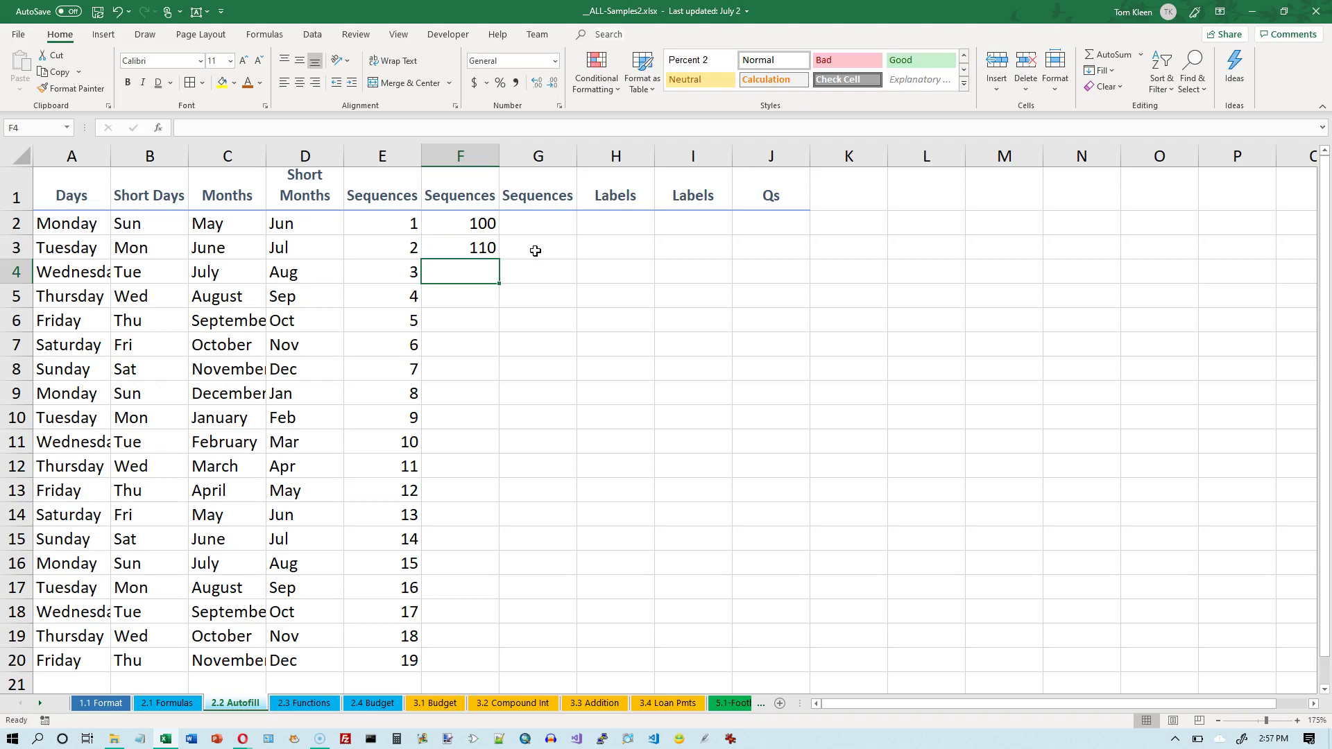
pyautogui.moveTo(463, 221); pyautogui.dragTo(505, 661)
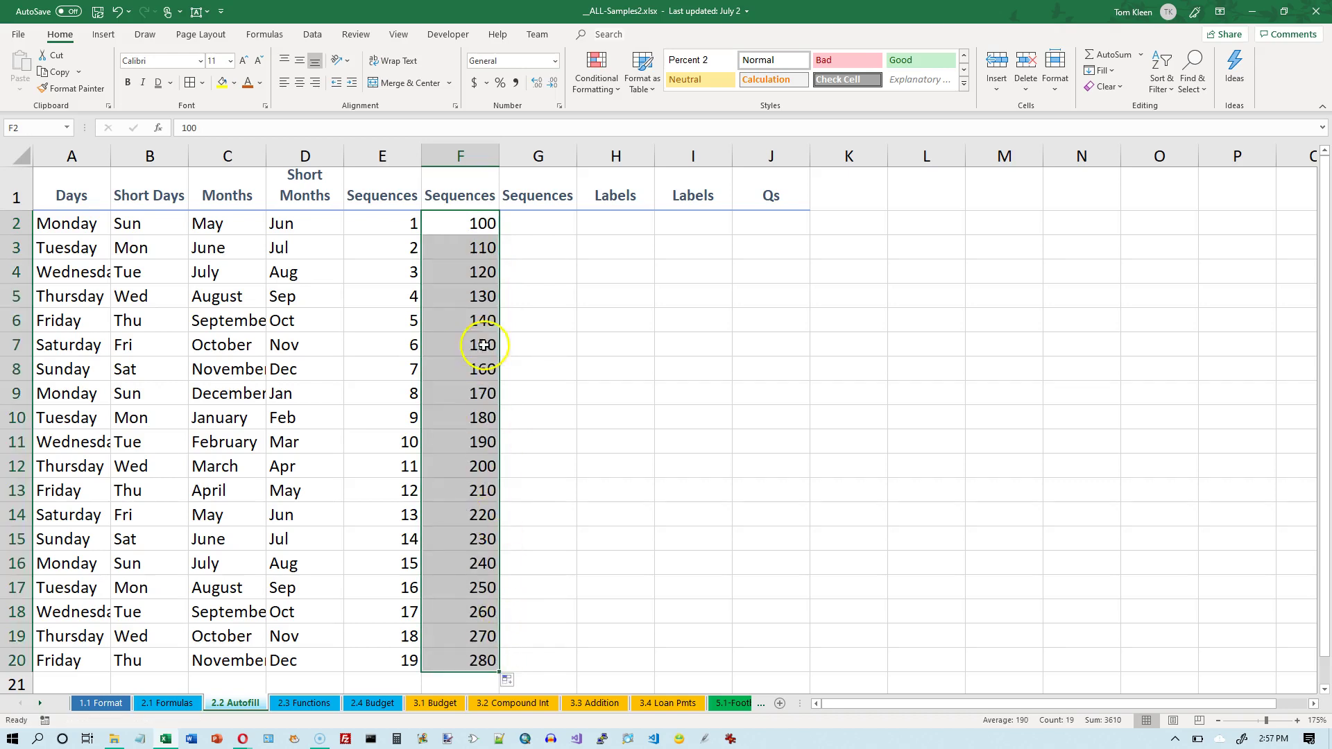
# Enter 1.75 and 2 in G2:G3, autofill to 6.25 in row 20, and apply Comma Style.
pyautogui.click(552, 222)
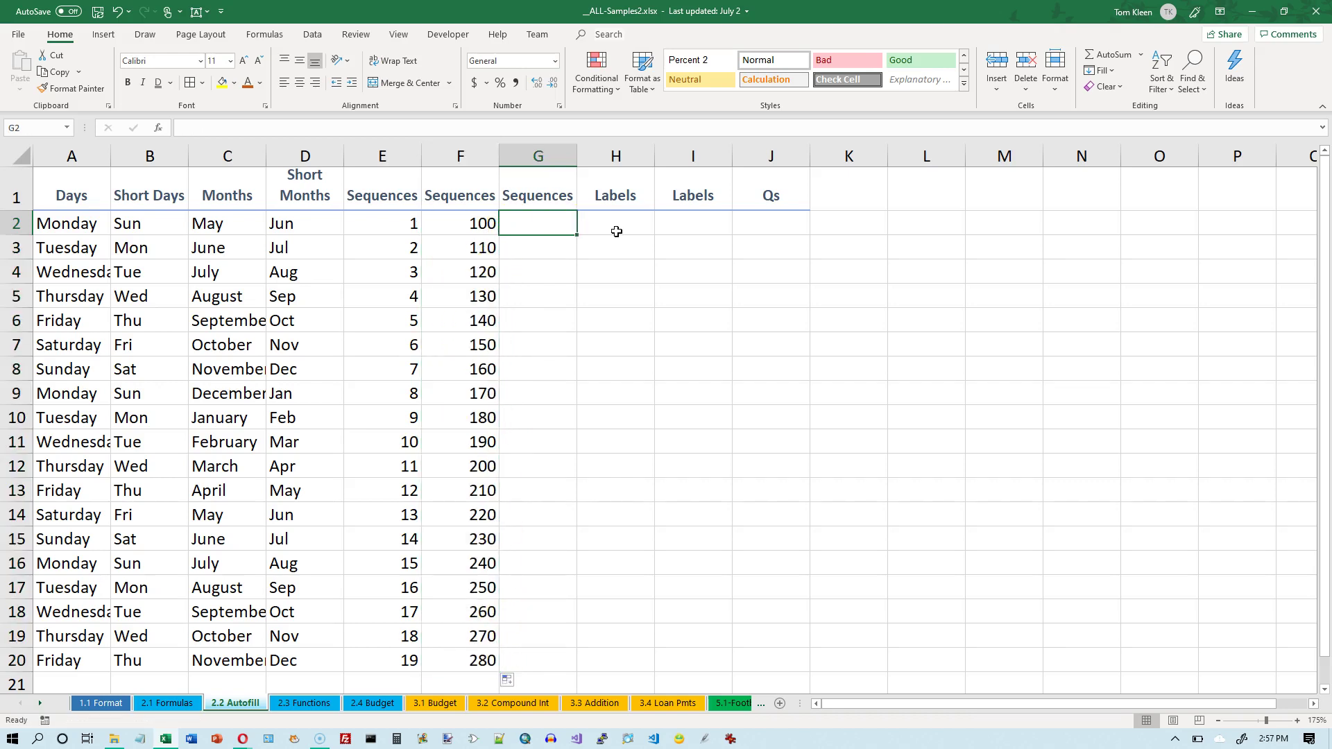
pyautogui.write('1.75')
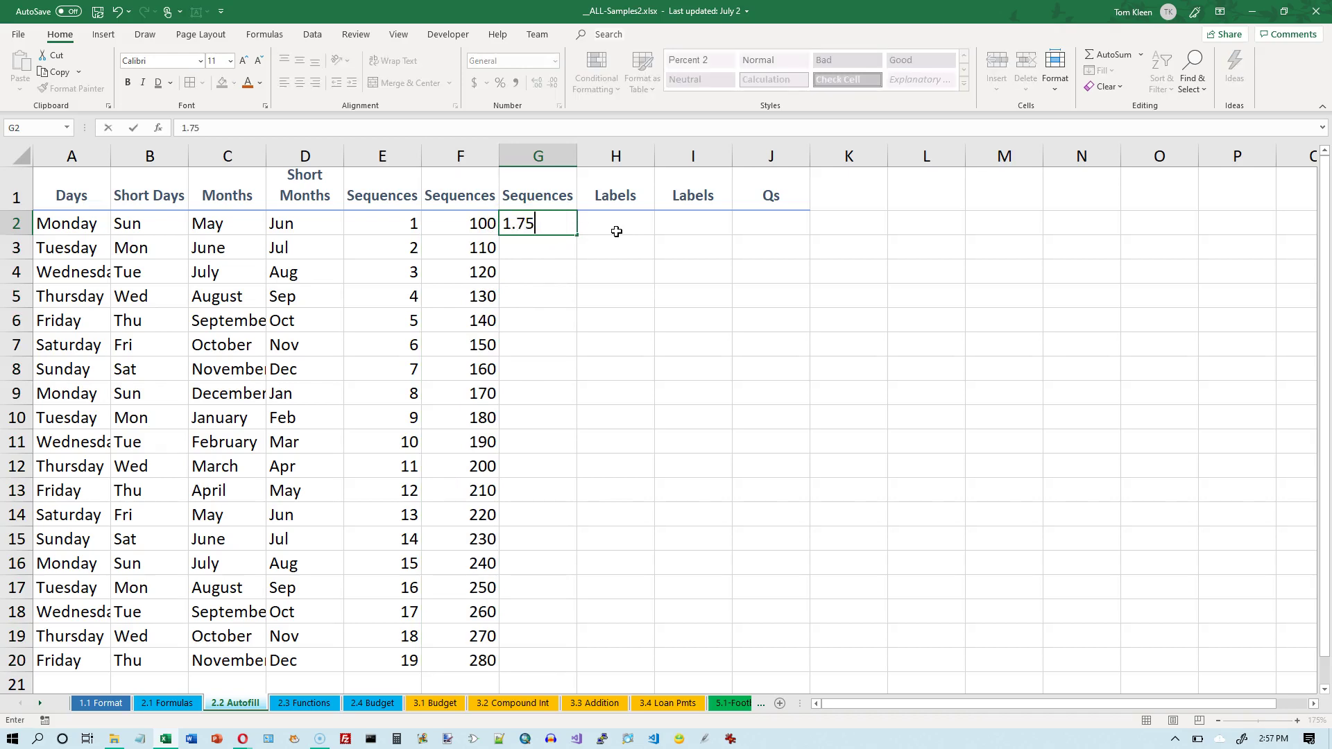
pyautogui.press('Return')
pyautogui.write('2')
pyautogui.press('Return')
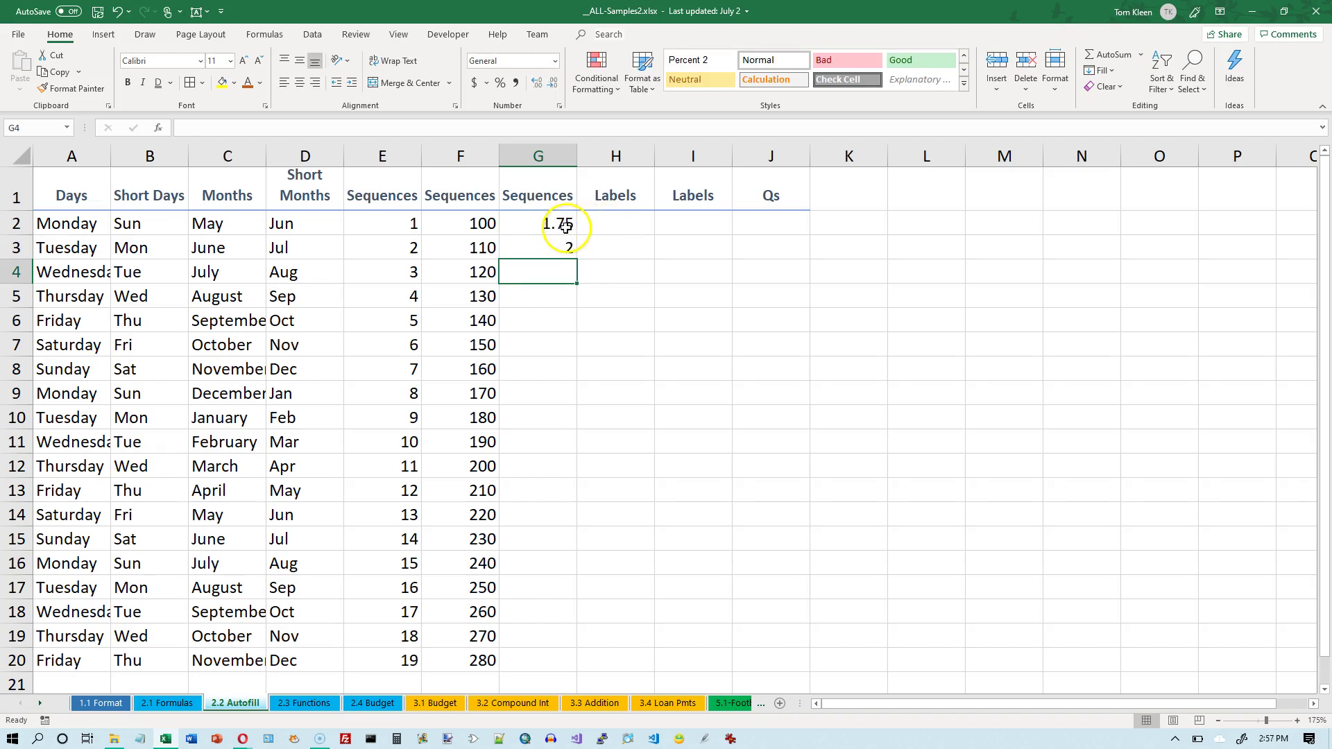
pyautogui.moveTo(562, 222); pyautogui.dragTo(592, 677)
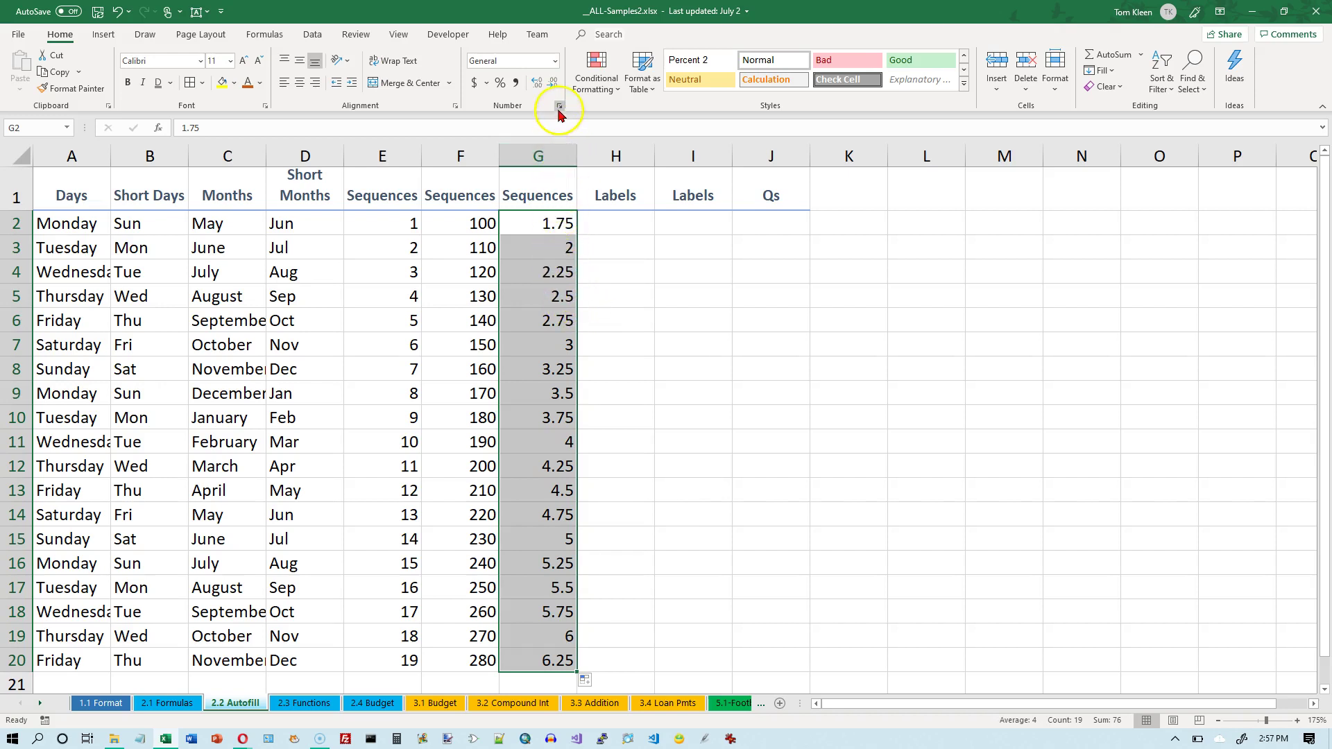
pyautogui.click(514, 83)
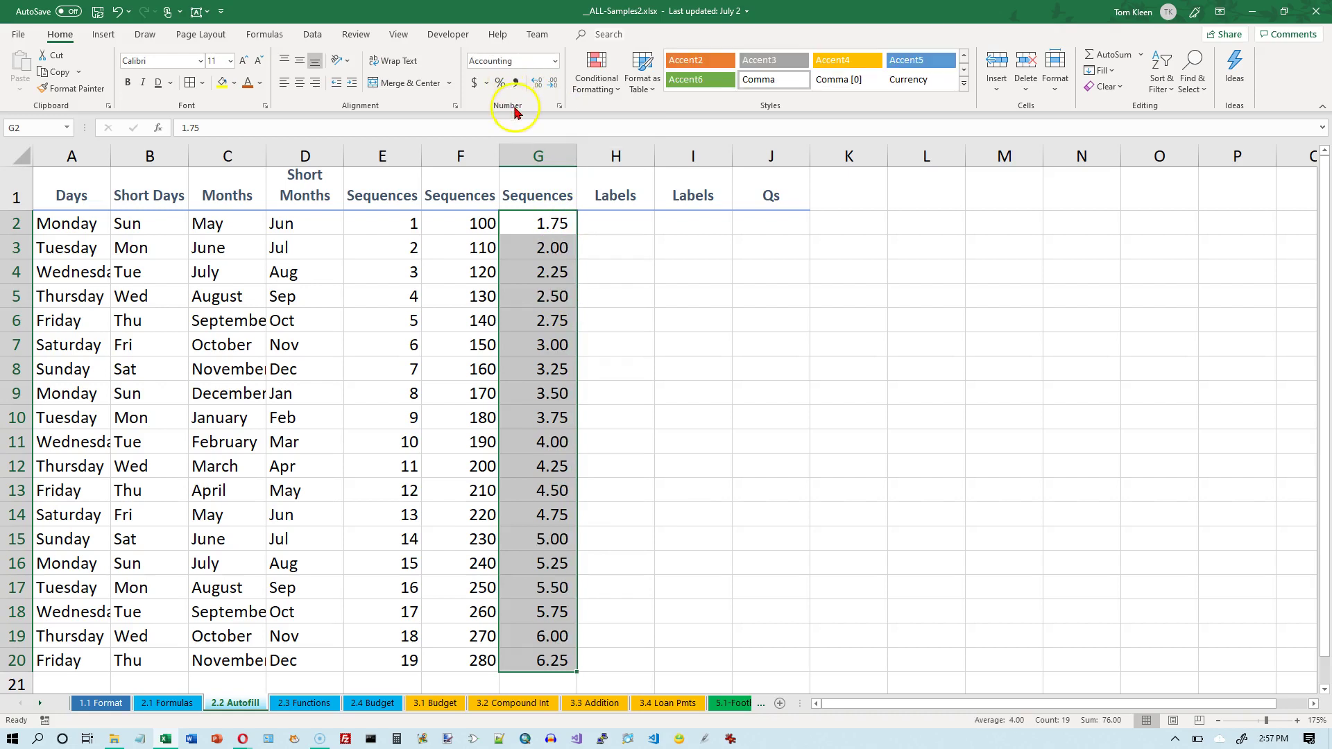
# Enter Test 1 in H2 and autofill the labels down to Test 19 in row 20.
pyautogui.click(628, 222)
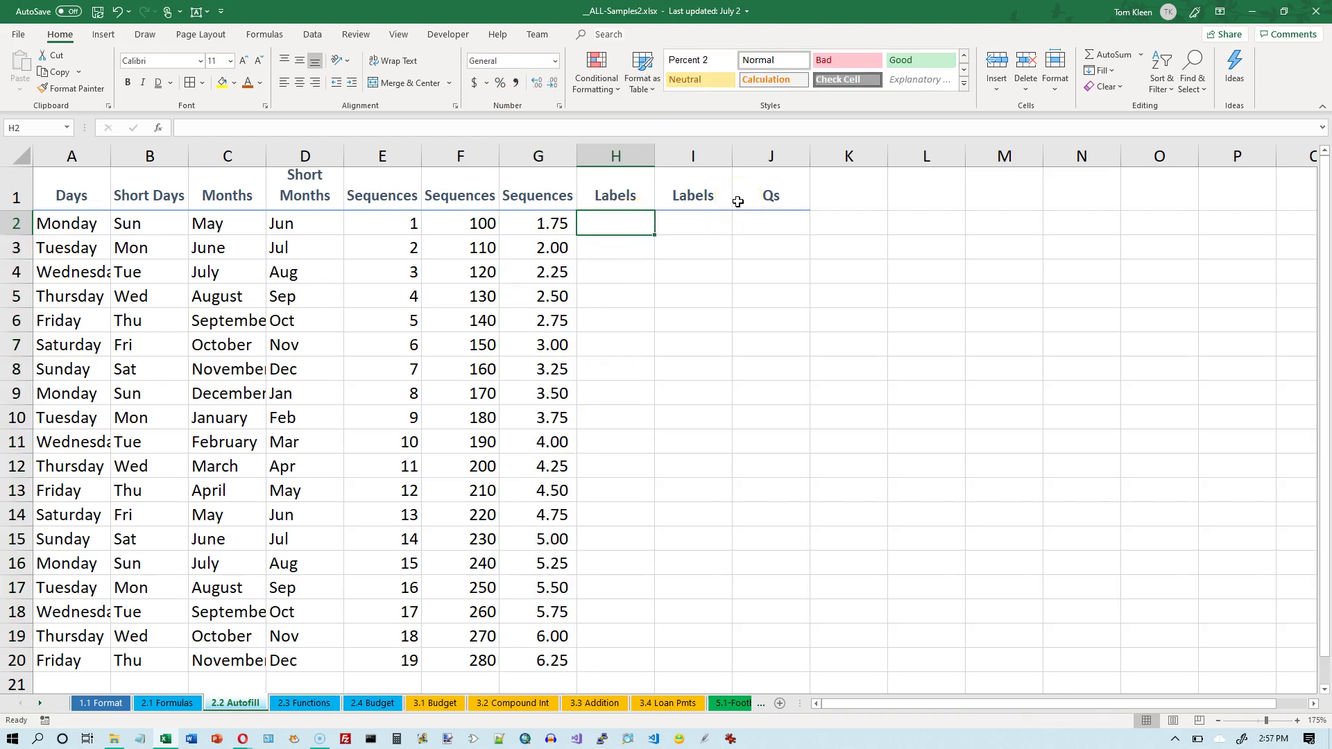
pyautogui.write('T')
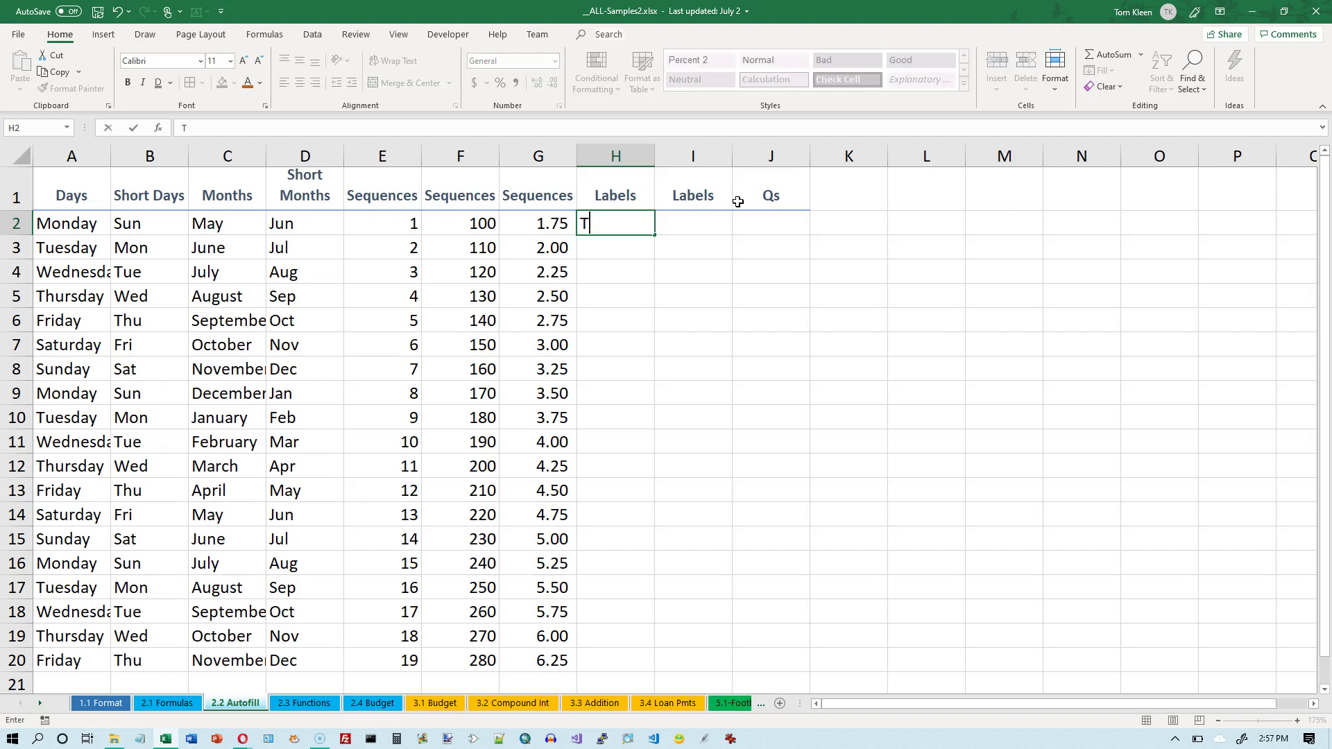
pyautogui.write('est 1')
pyautogui.press('Return')
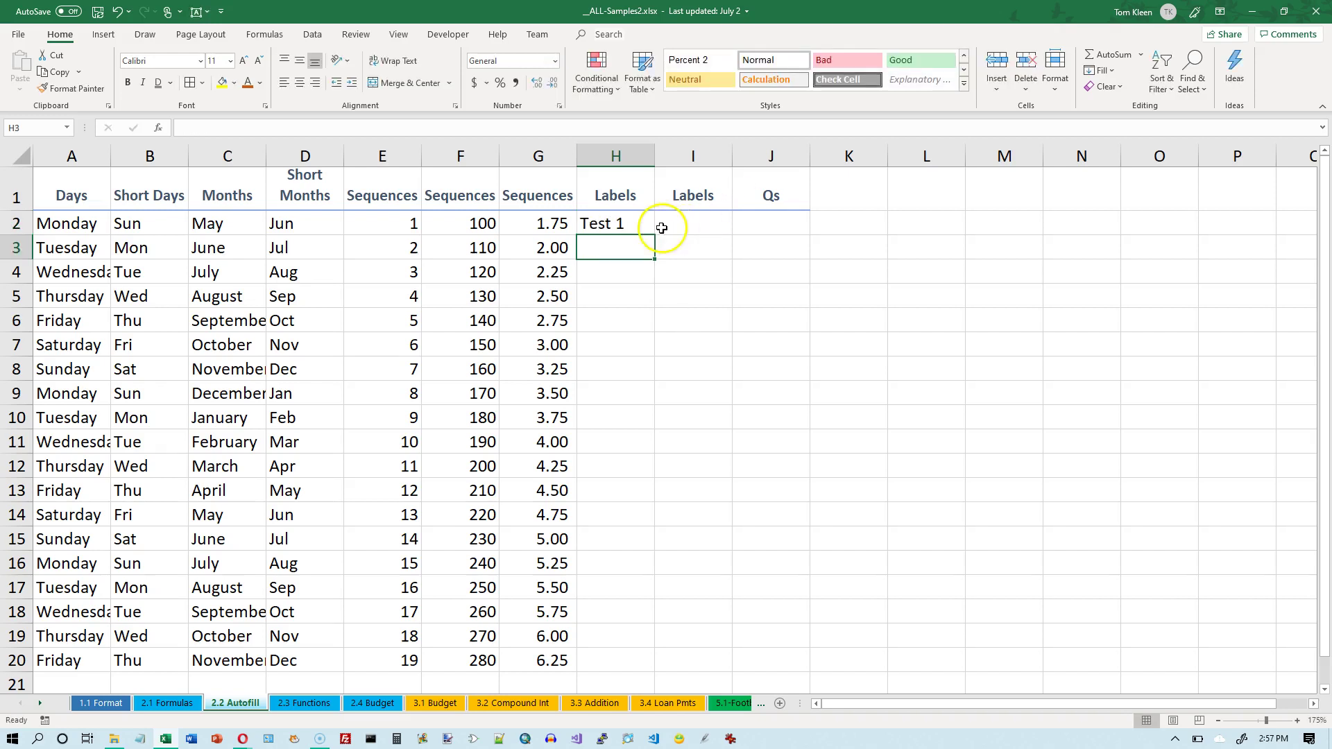
pyautogui.click(633, 222)
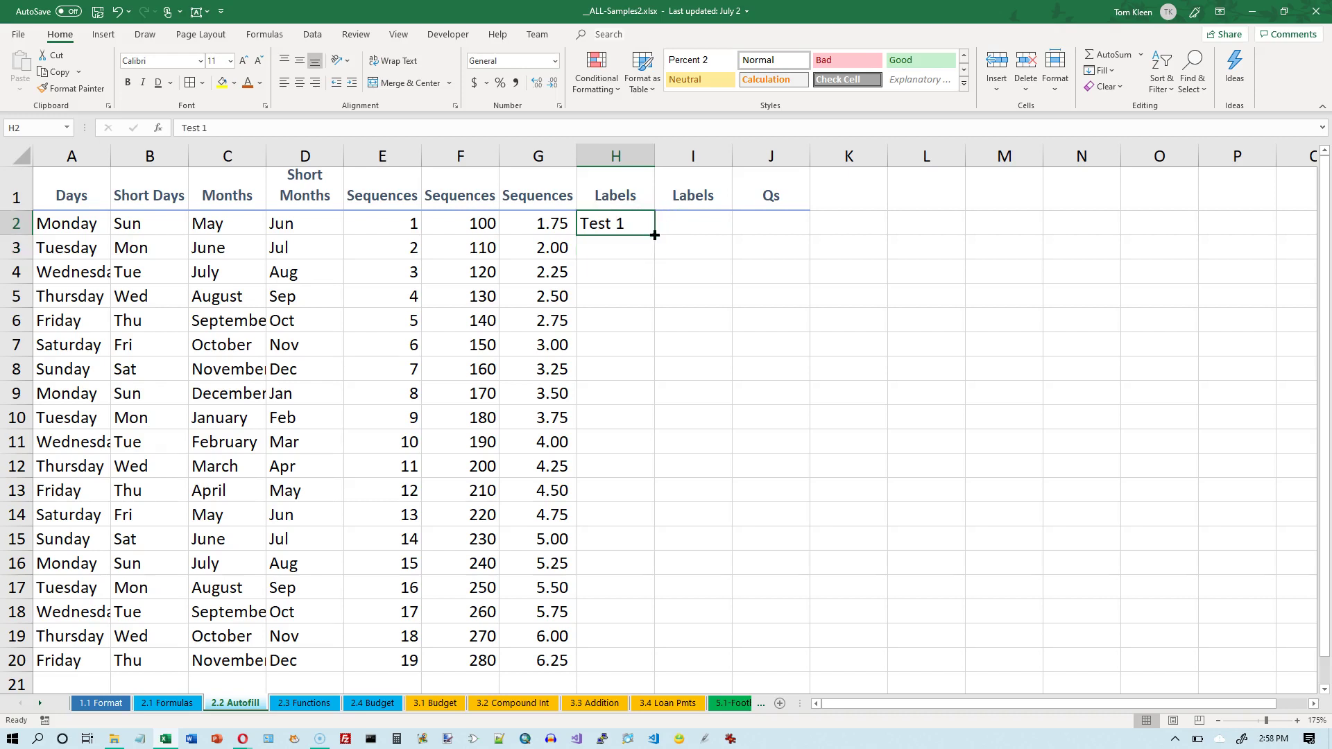
pyautogui.moveTo(654, 235); pyautogui.dragTo(642, 676)
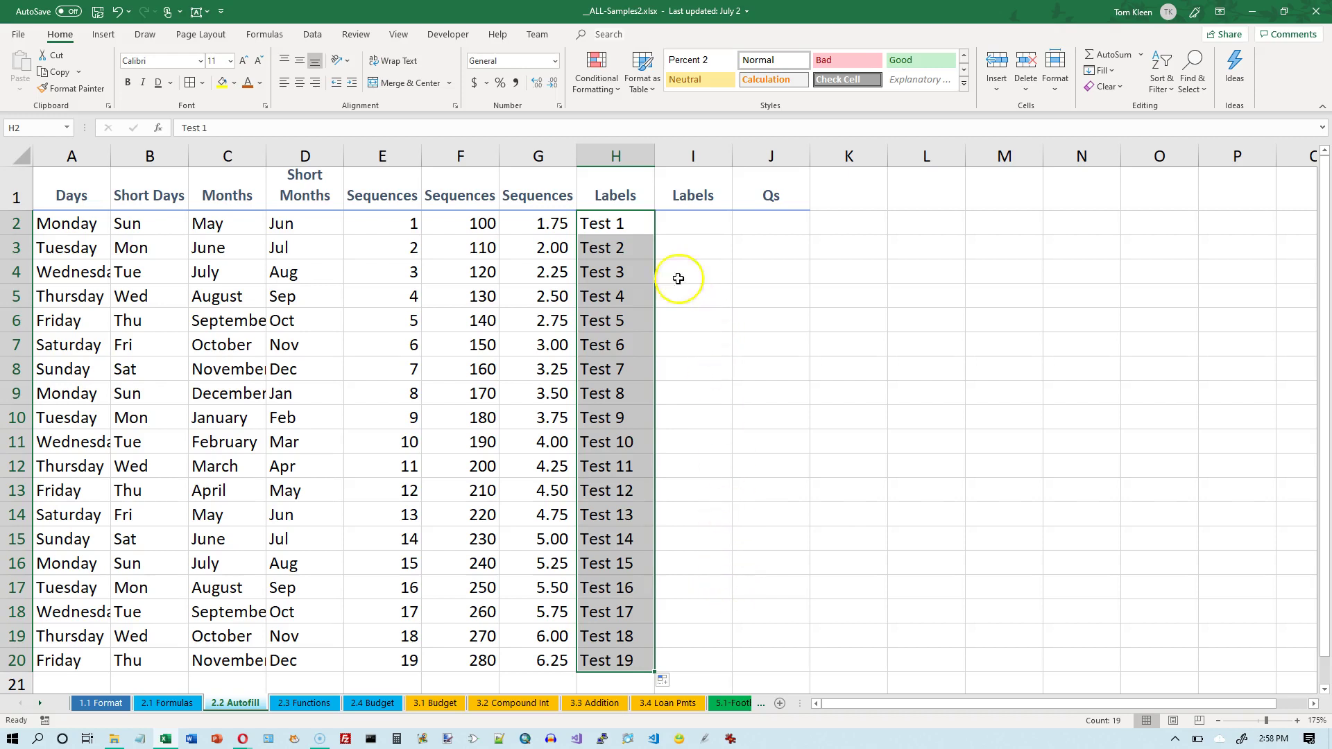
# Change H2 to Test 100 and refill the labels down to Test 118 in H20.
pyautogui.click(639, 224)
pyautogui.doubleClick(639, 224)
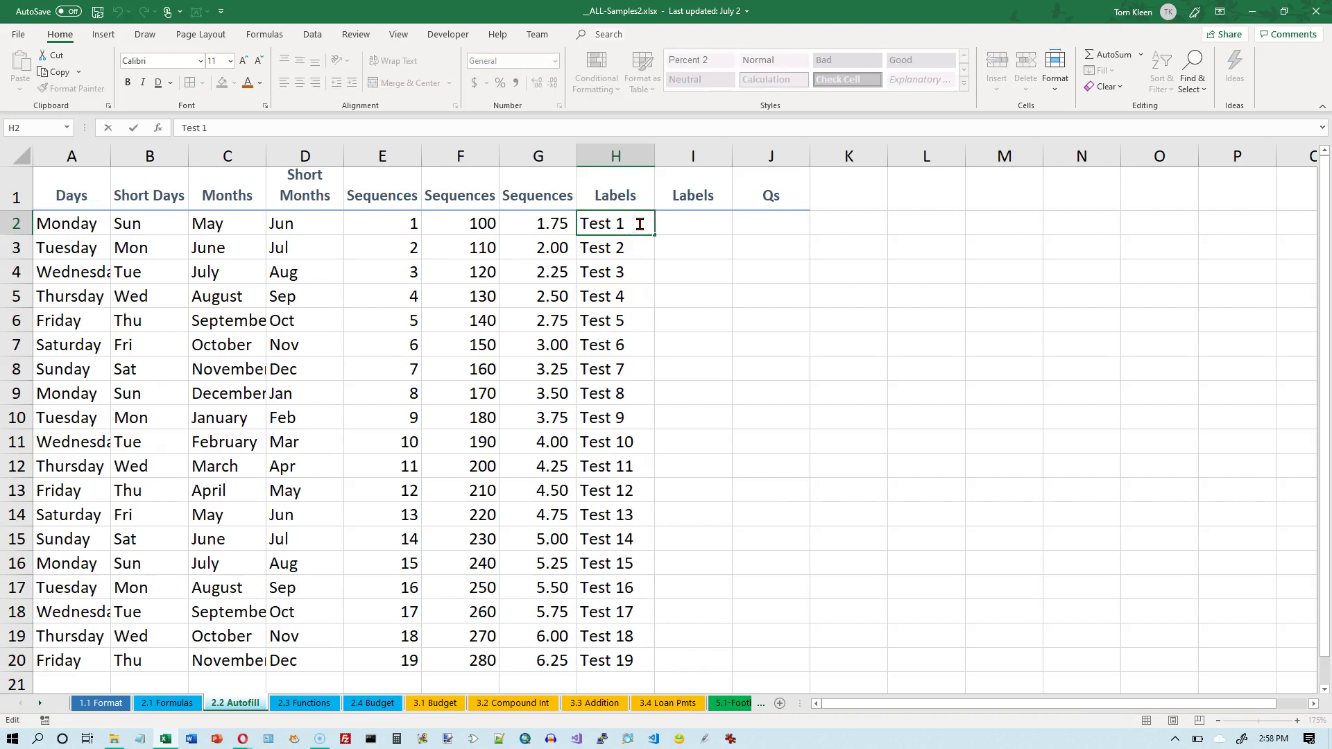
pyautogui.write('00')
pyautogui.press('Return')
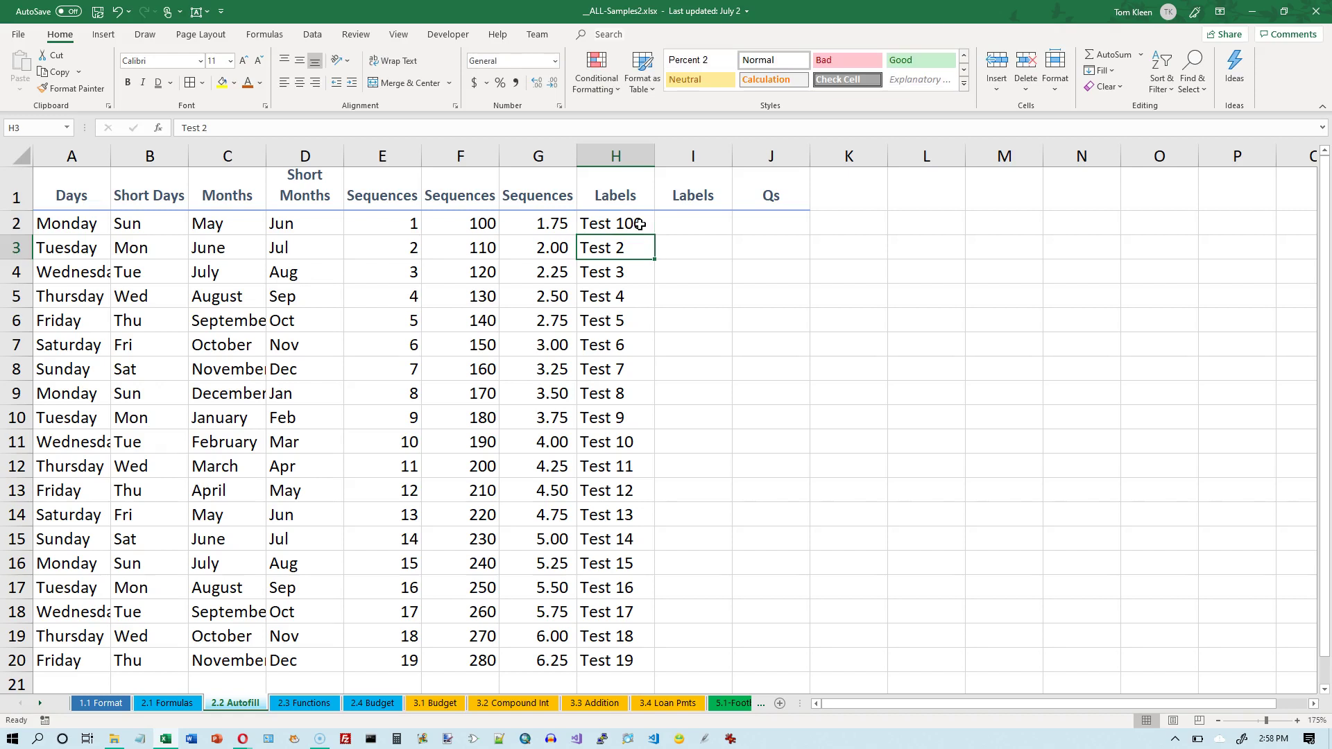
pyautogui.click(639, 224)
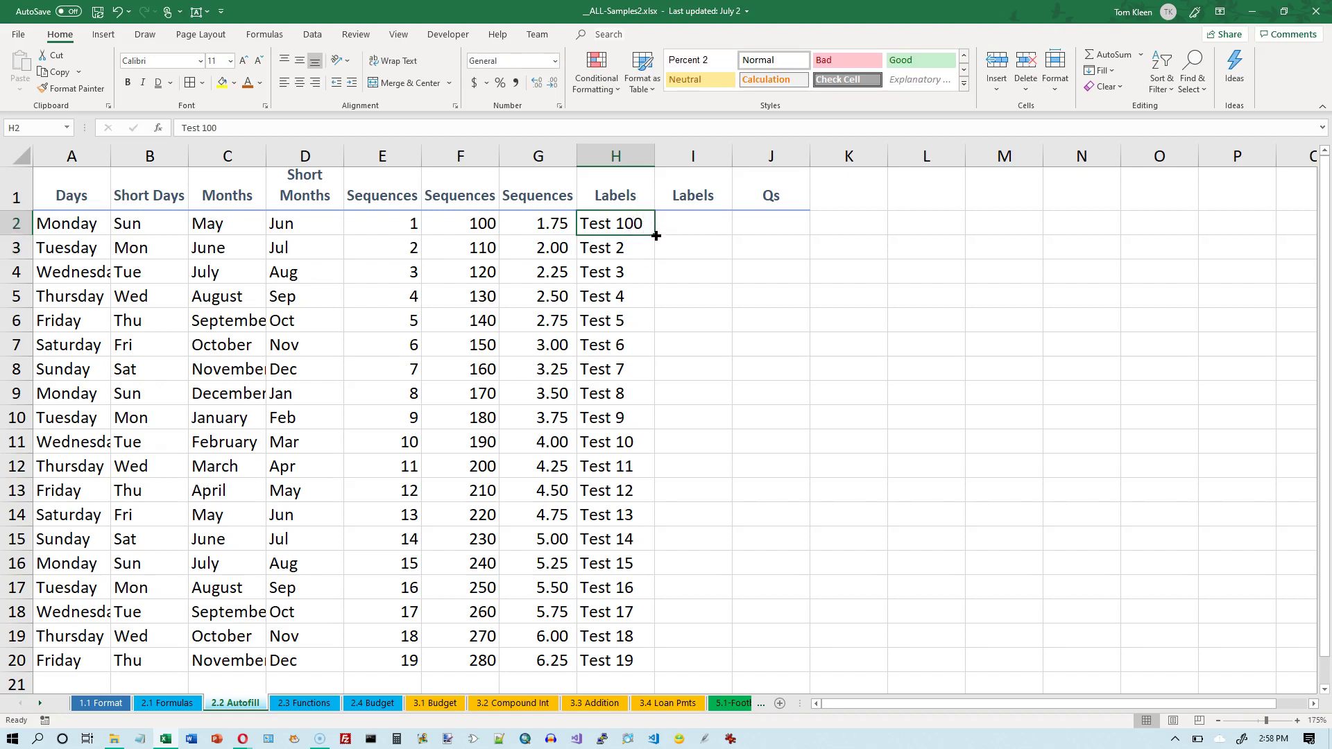
pyautogui.moveTo(656, 236); pyautogui.dragTo(657, 663)
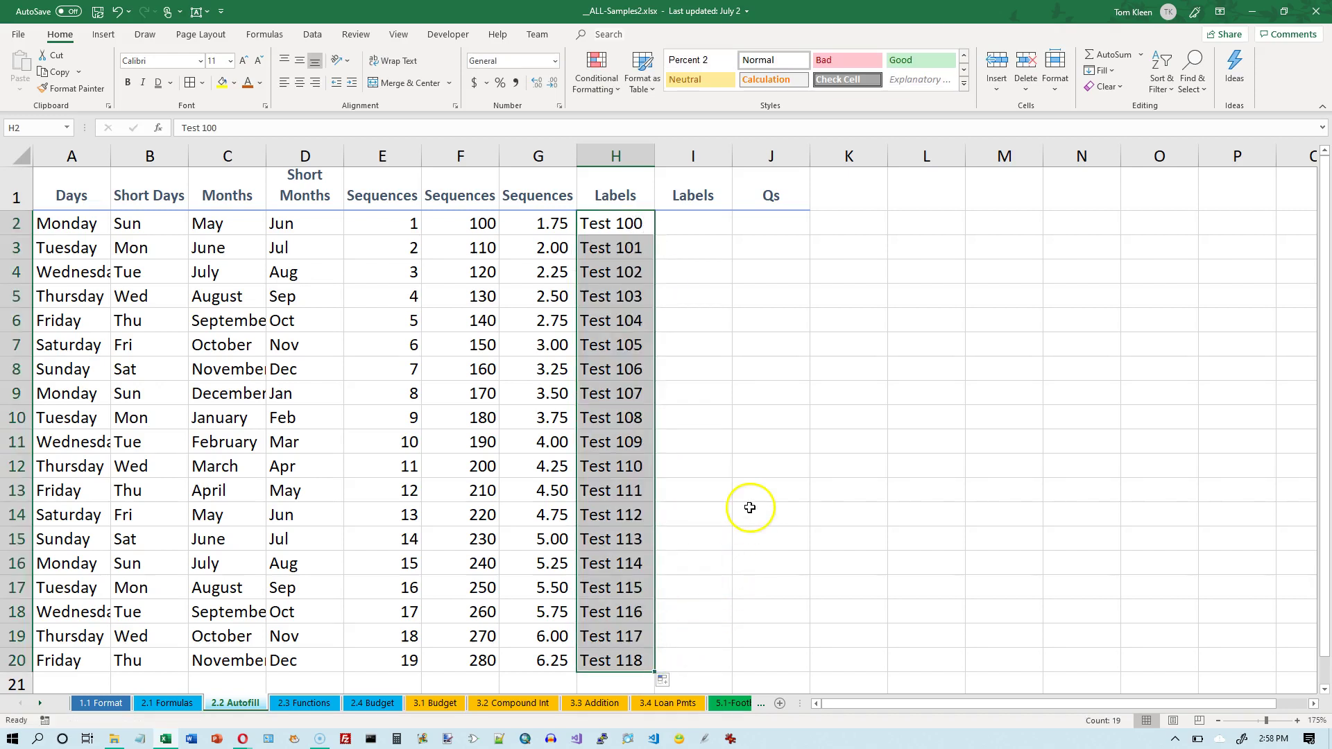
# Enter Year 2020 in I2 and autofill it down to Year 2038 in I20.
pyautogui.click(707, 220)
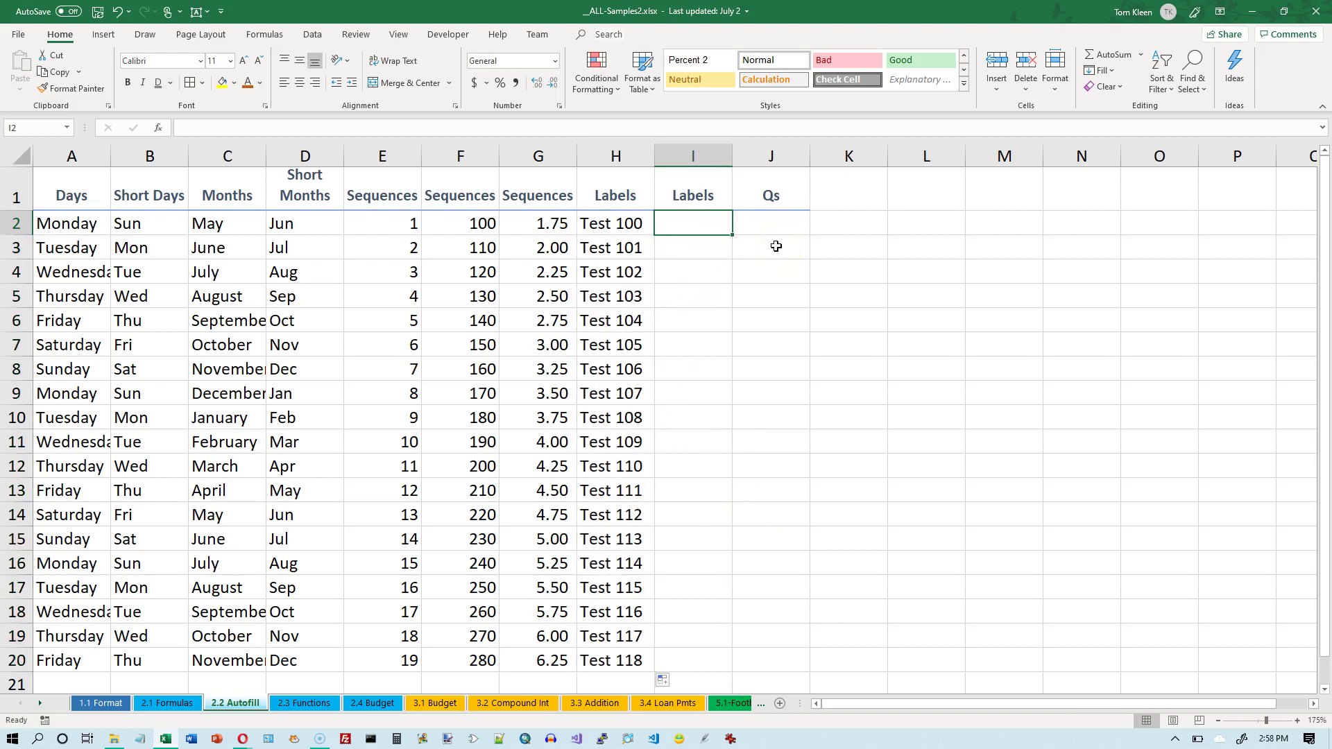
pyautogui.write('Year')
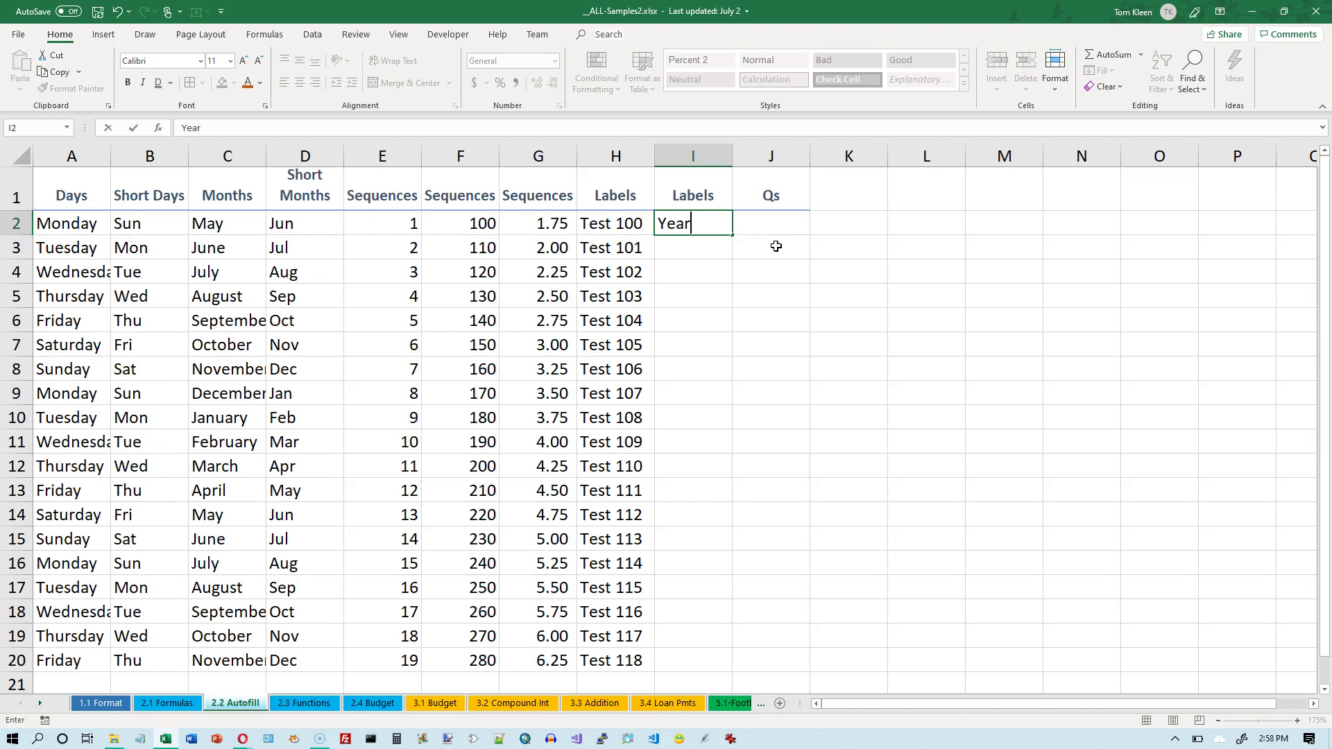
pyautogui.write(' 2020')
pyautogui.press('Return')
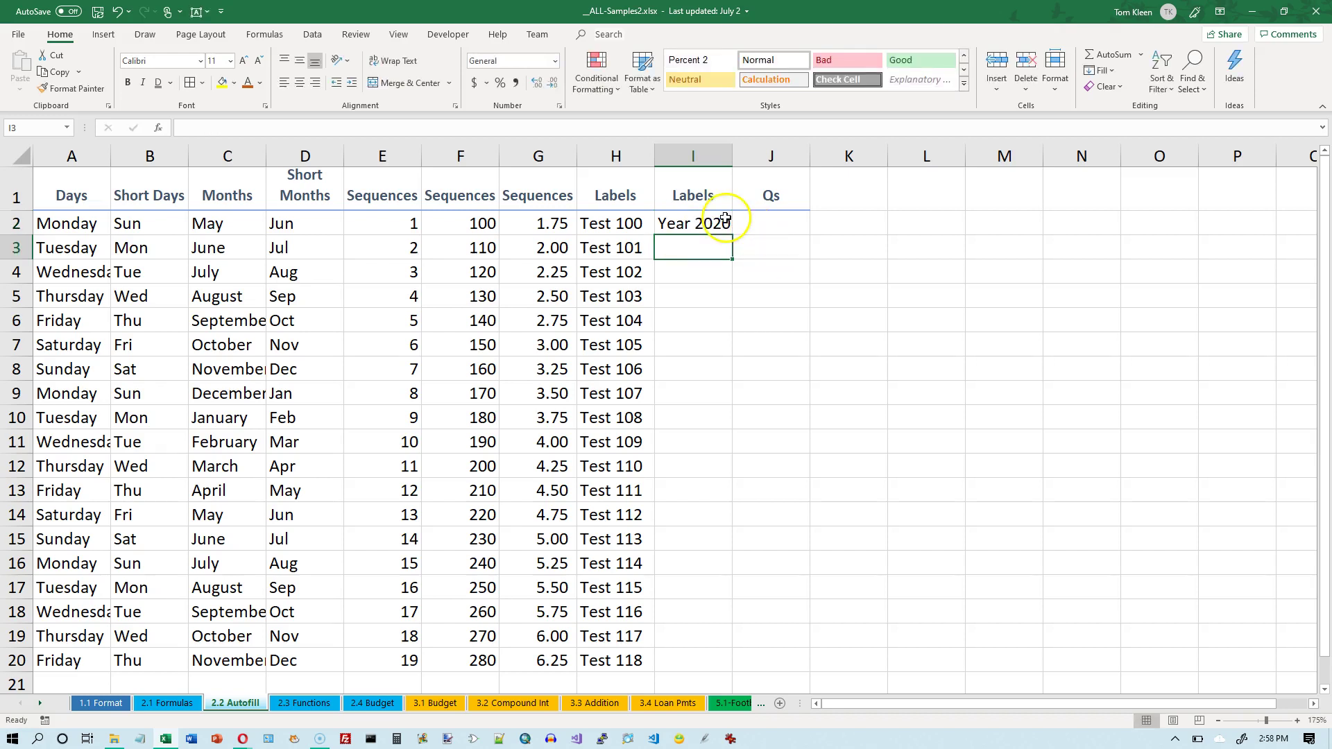
pyautogui.click(704, 220)
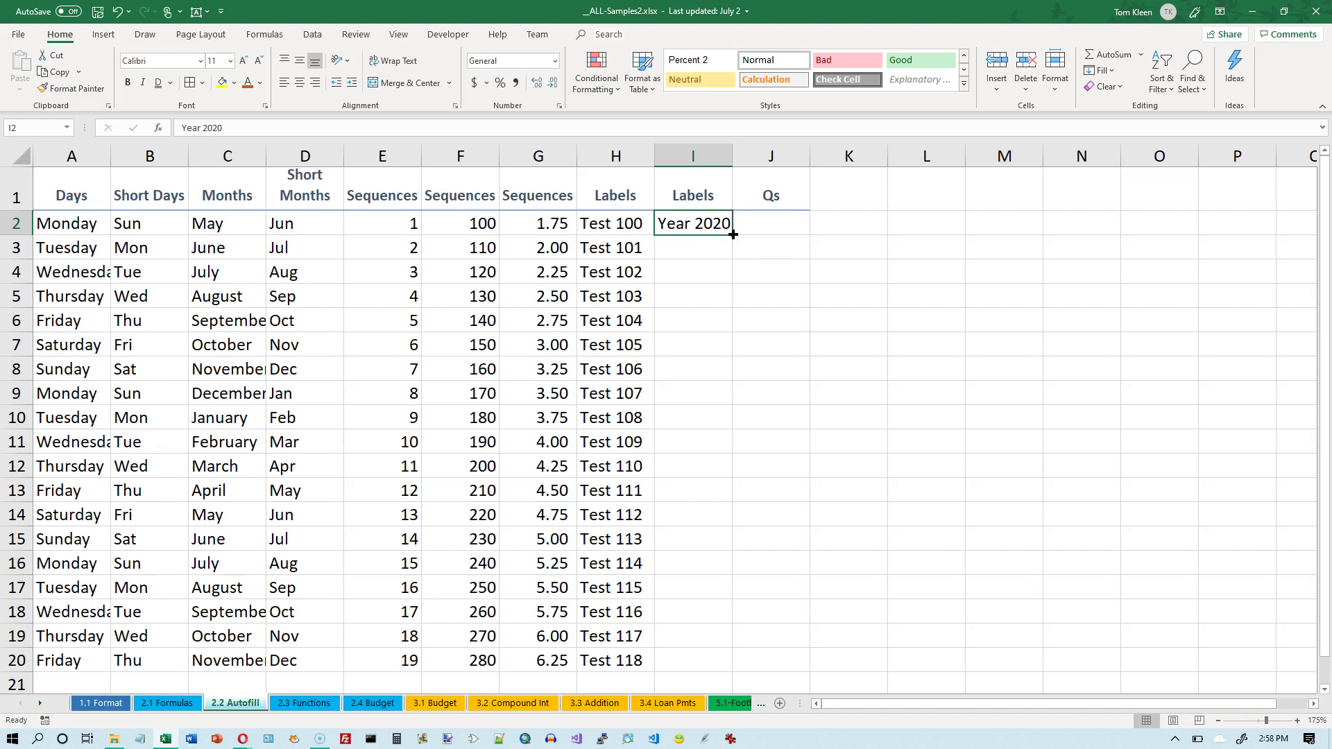
pyautogui.moveTo(734, 234); pyautogui.dragTo(730, 665)
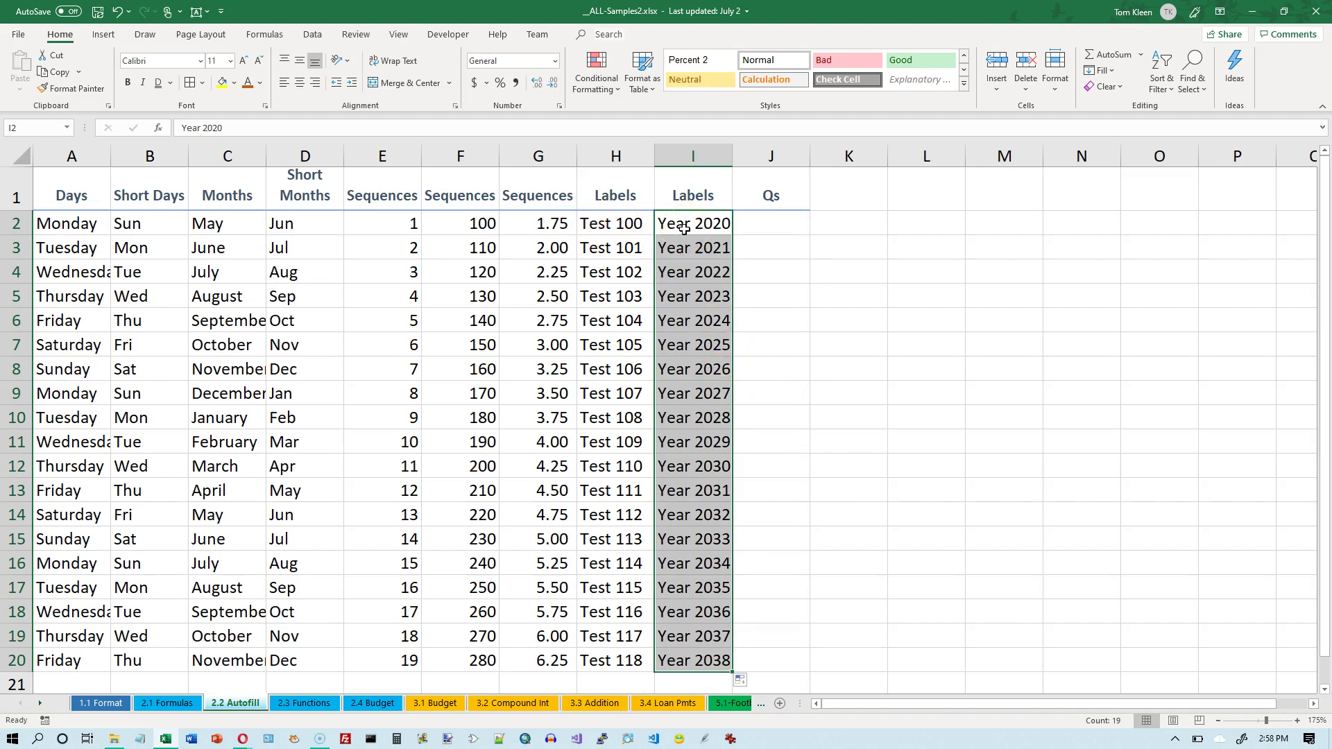
pyautogui.click(630, 223)
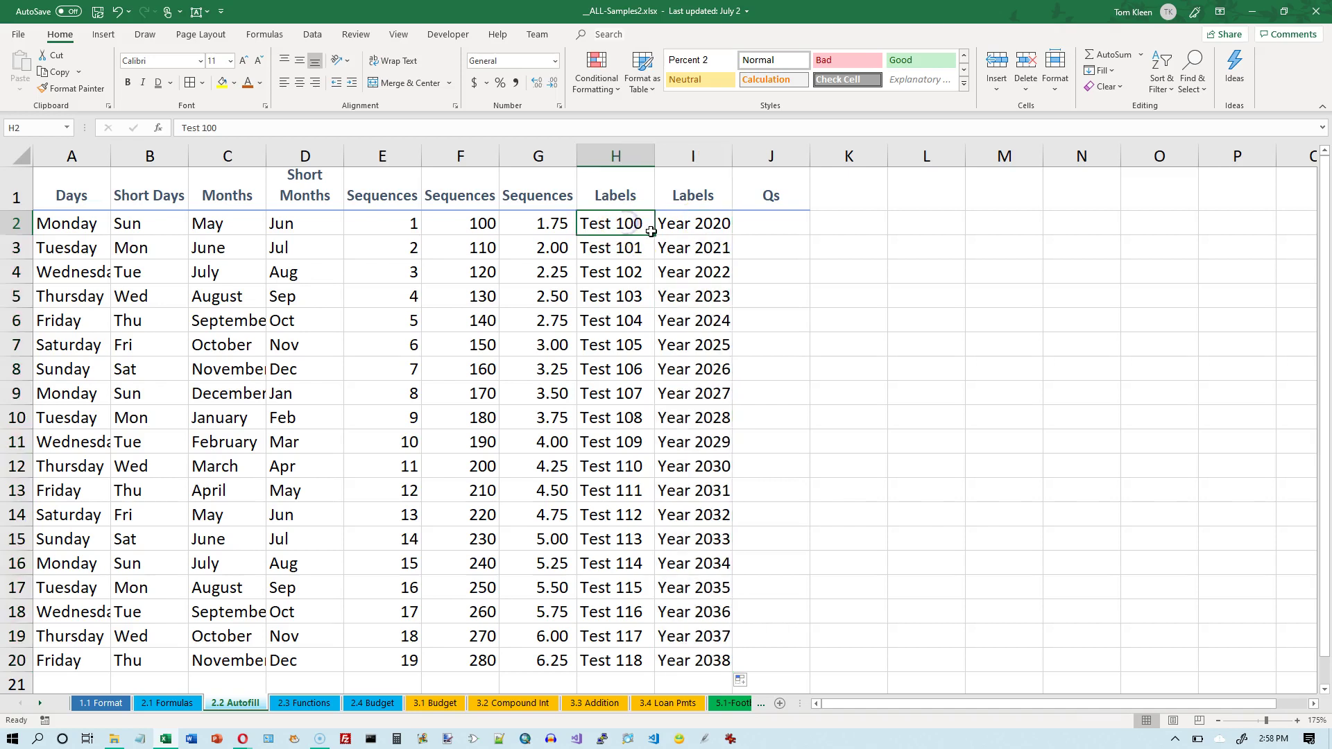
# Enter Q1 in J2, autofill the Q1–Q4 cycle down to J20, and select J2:J5.
pyautogui.click(686, 223)
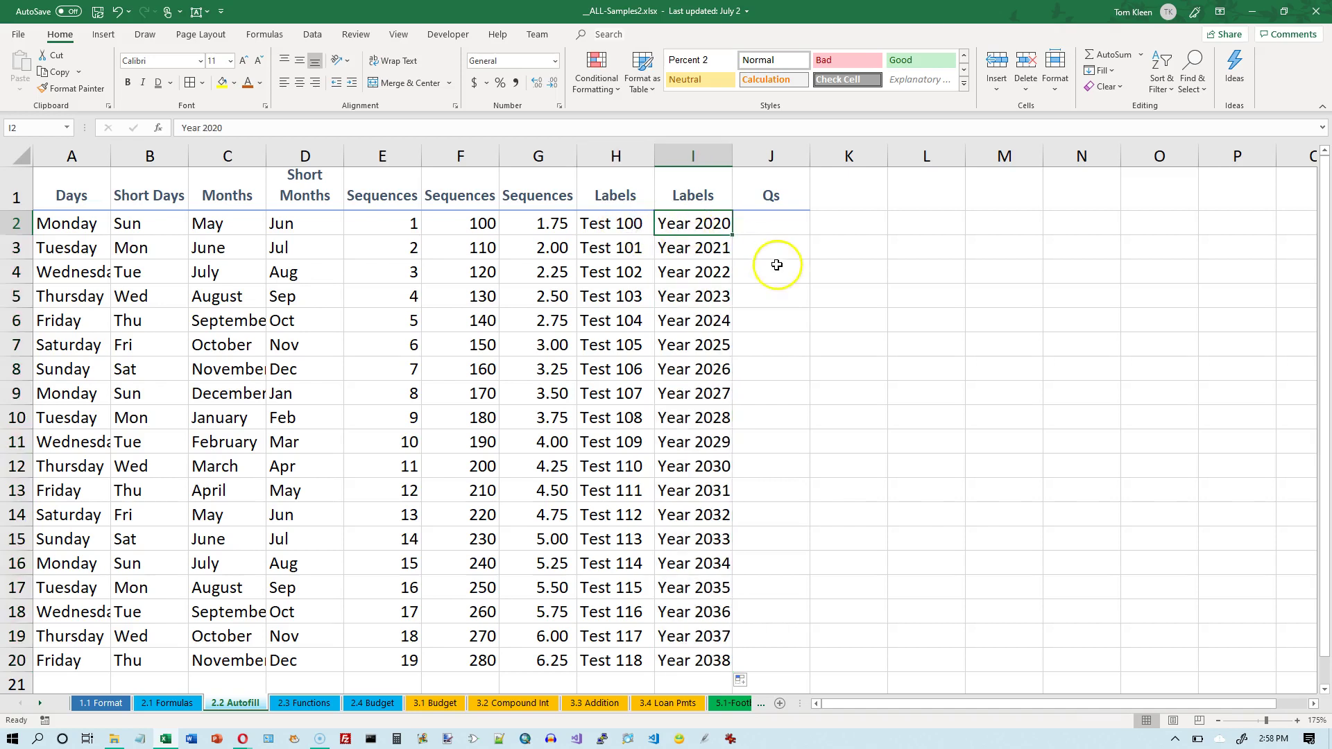
pyautogui.click(781, 228)
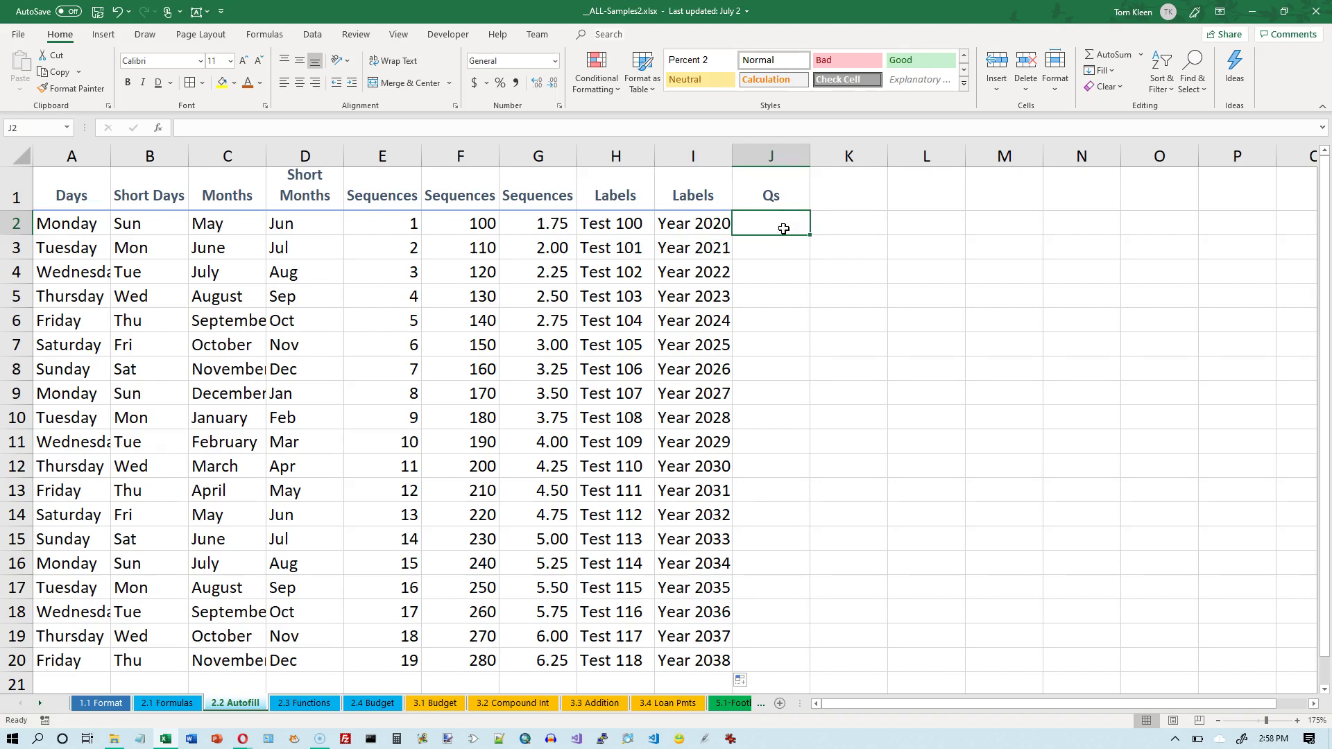
pyautogui.write('Q1')
pyautogui.press('Return')
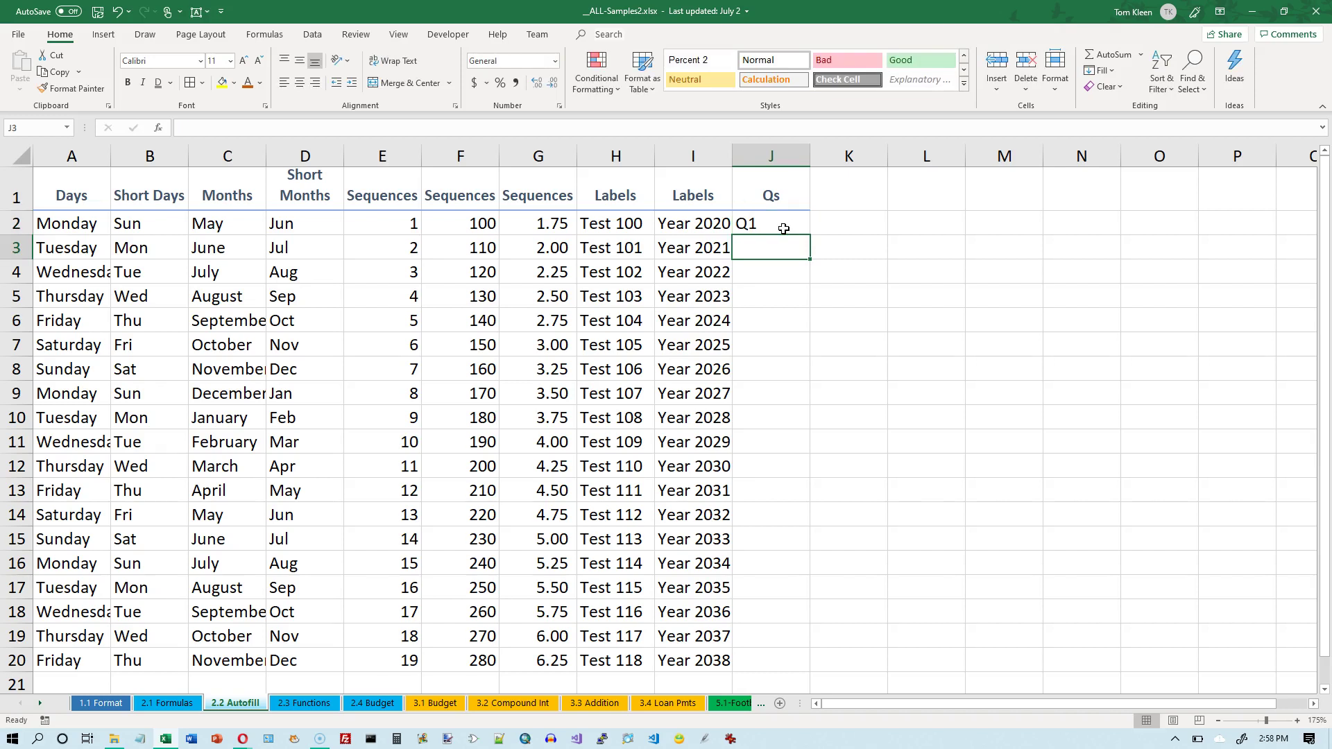
pyautogui.click(783, 229)
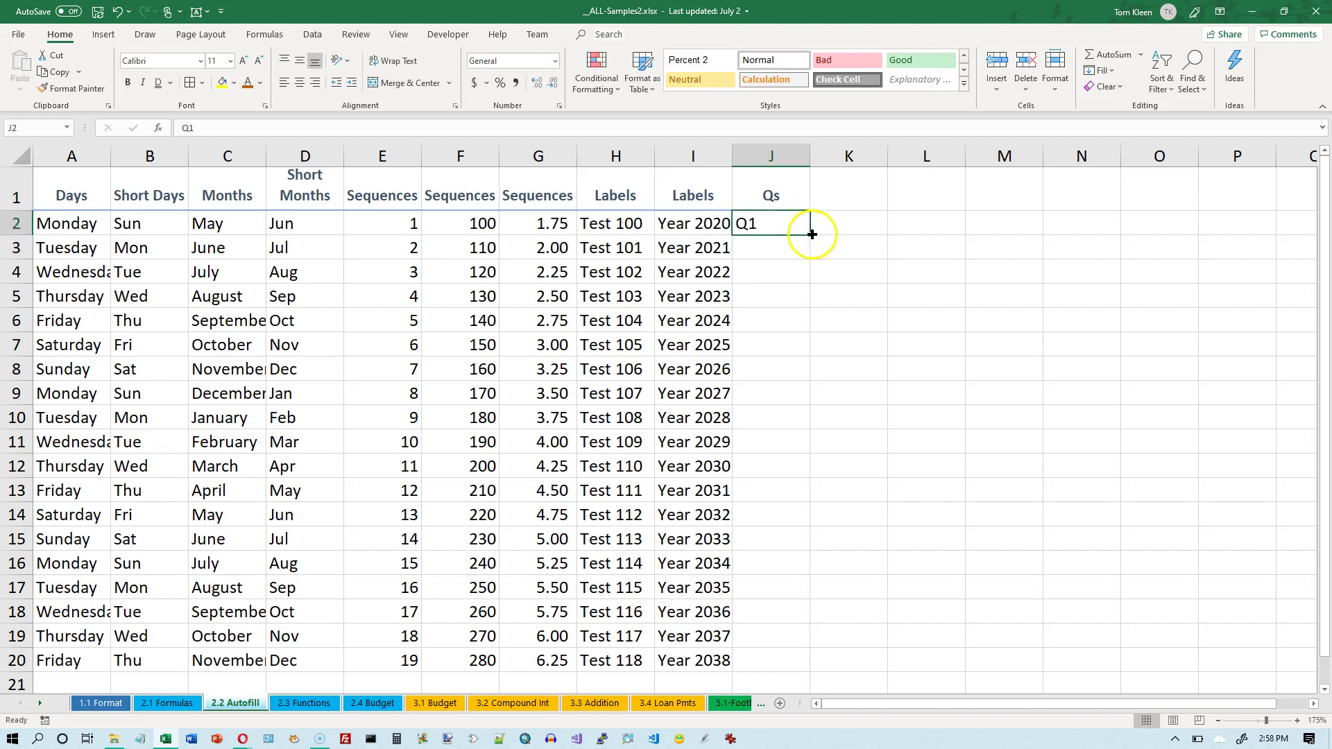
pyautogui.moveTo(810, 235); pyautogui.dragTo(809, 664)
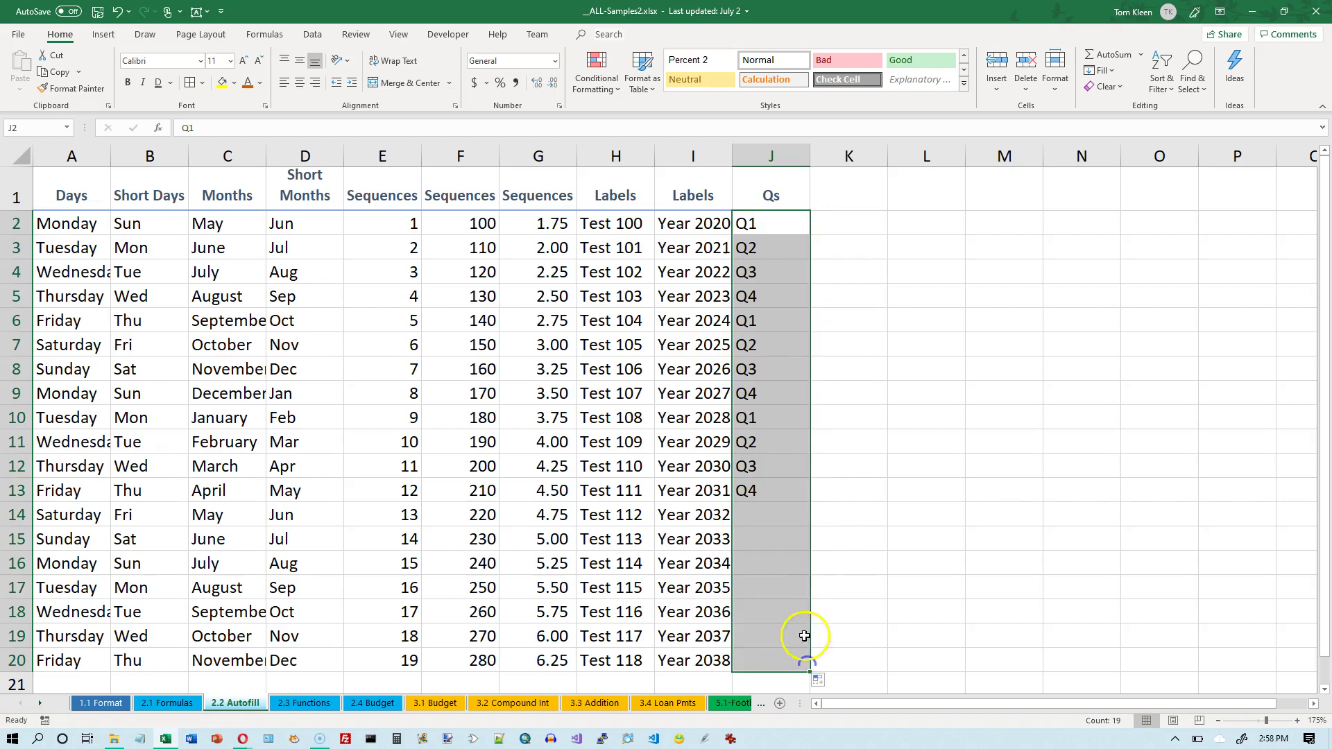
pyautogui.click(753, 229)
pyautogui.moveTo(753, 229); pyautogui.dragTo(750, 290)
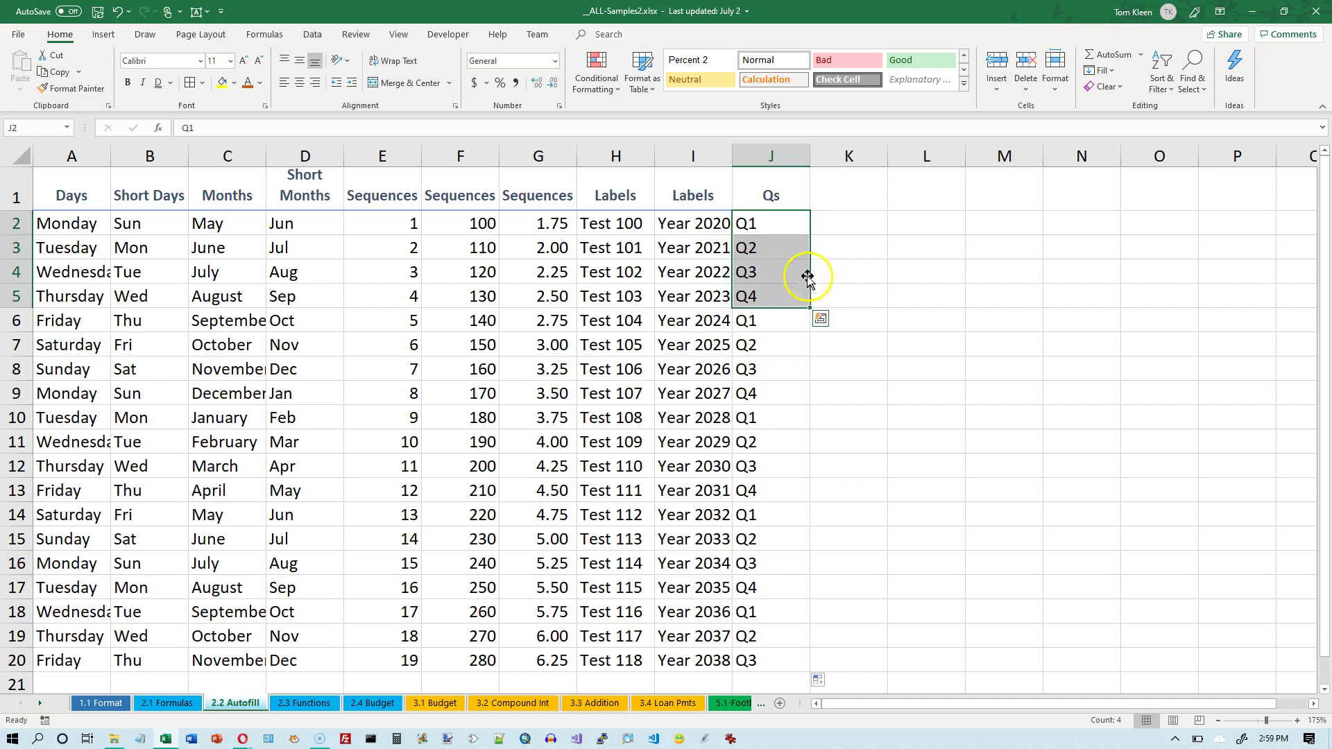
# Enter Qtr 1 in K2 and autofill the Qtr 1–Qtr 4 cycle down to K20.
pyautogui.click(855, 189)
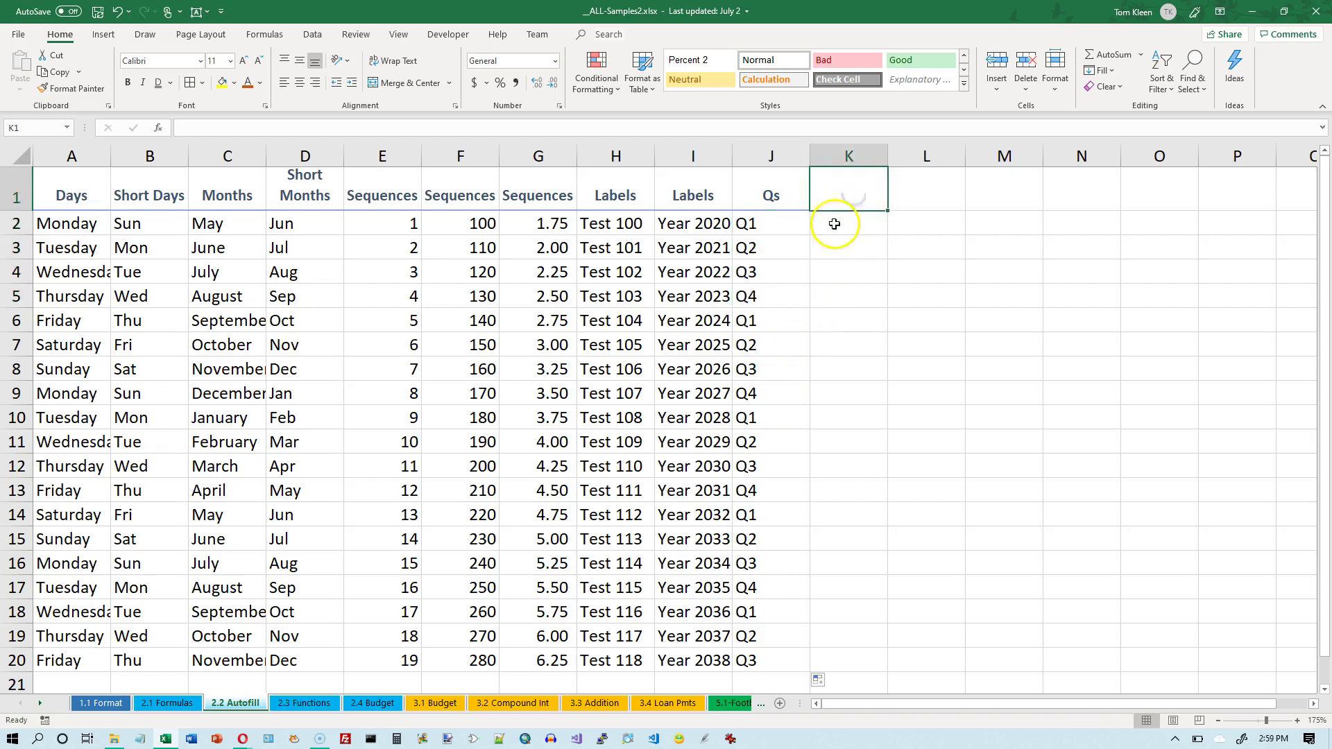
pyautogui.click(846, 223)
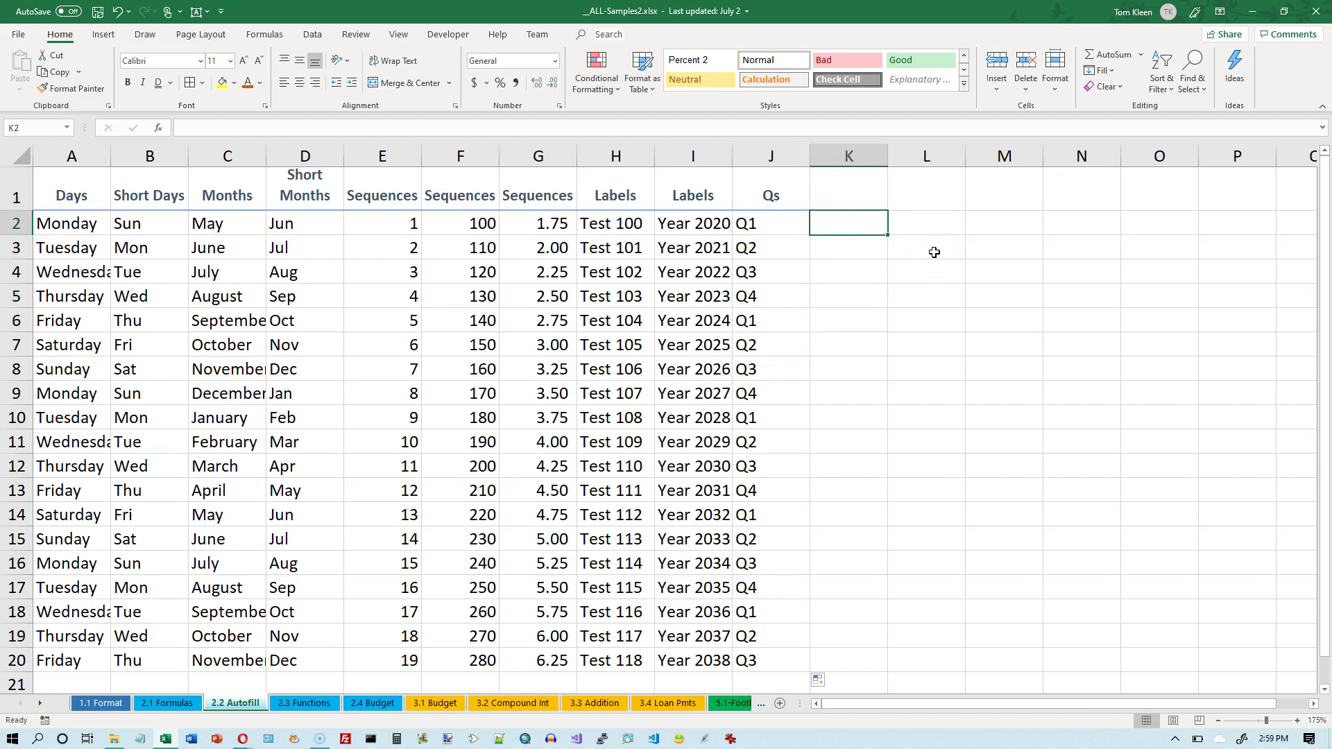
pyautogui.write('Qtr')
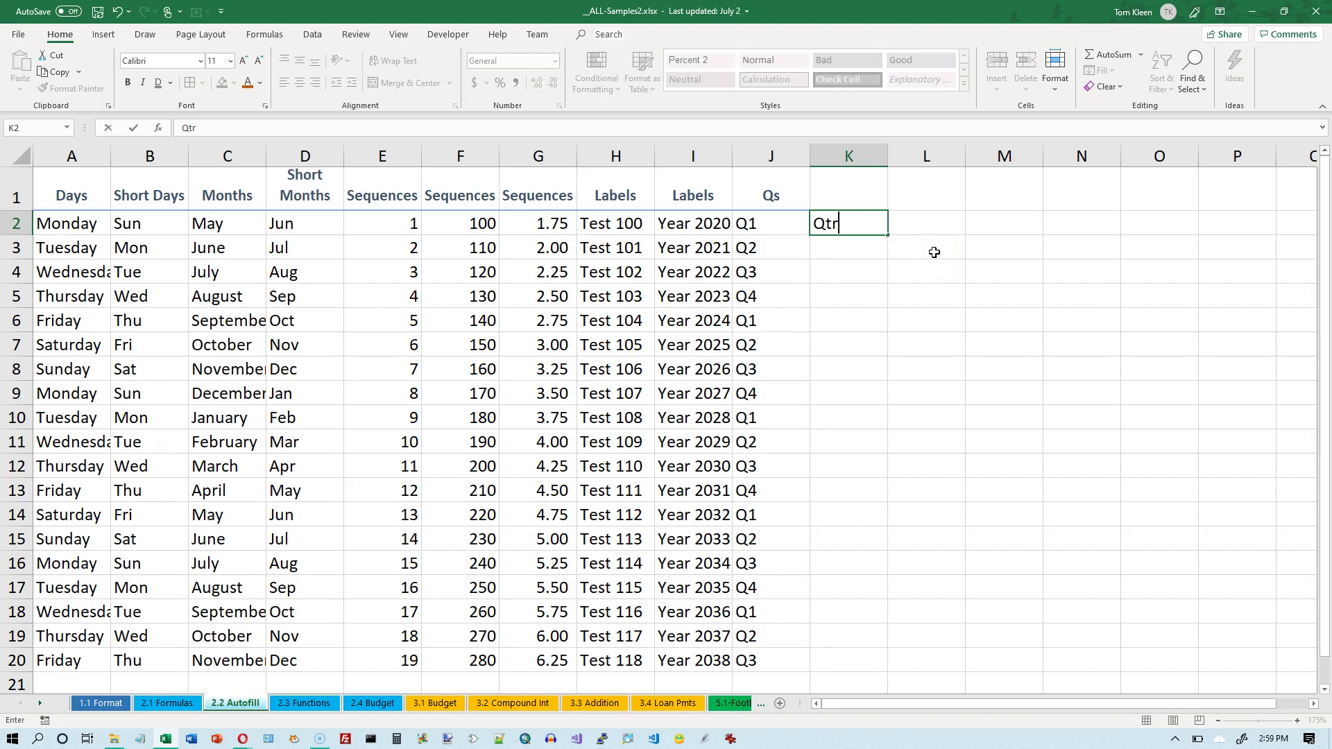
pyautogui.write(' 1')
pyautogui.press('Return')
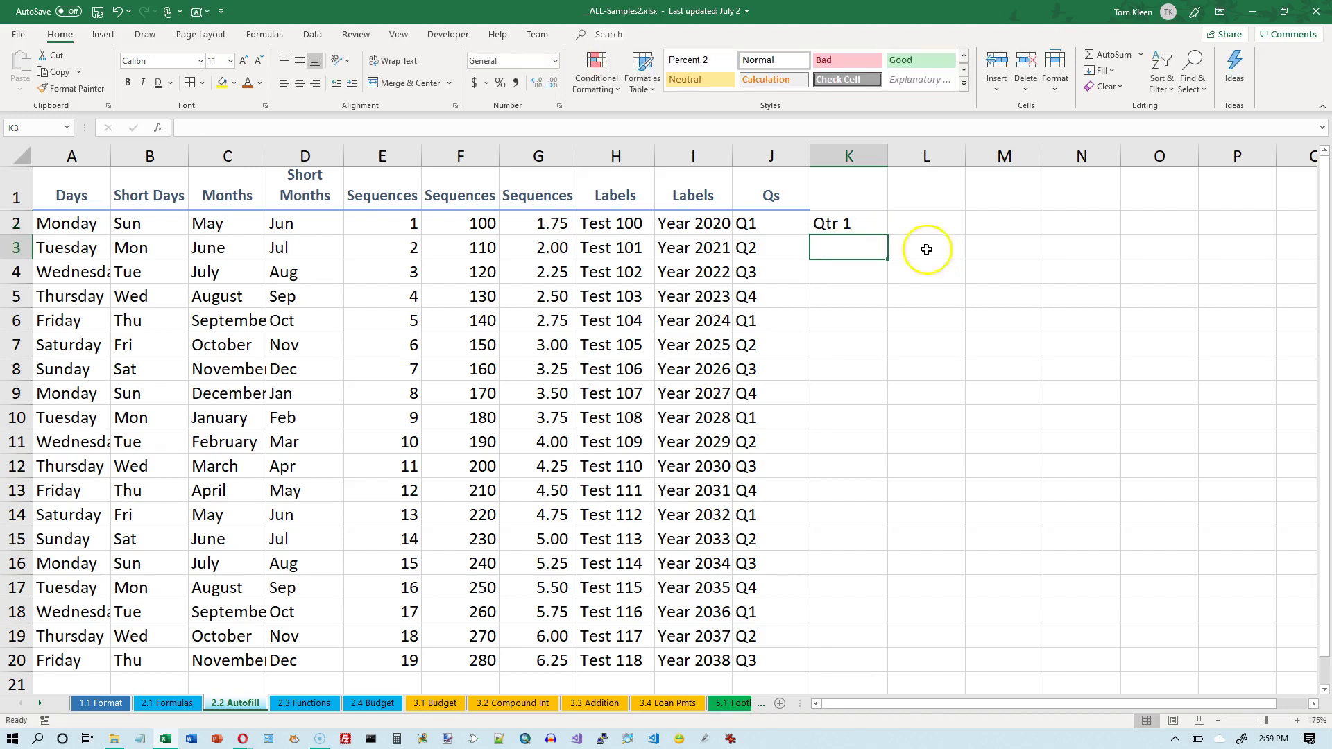
pyautogui.click(872, 219)
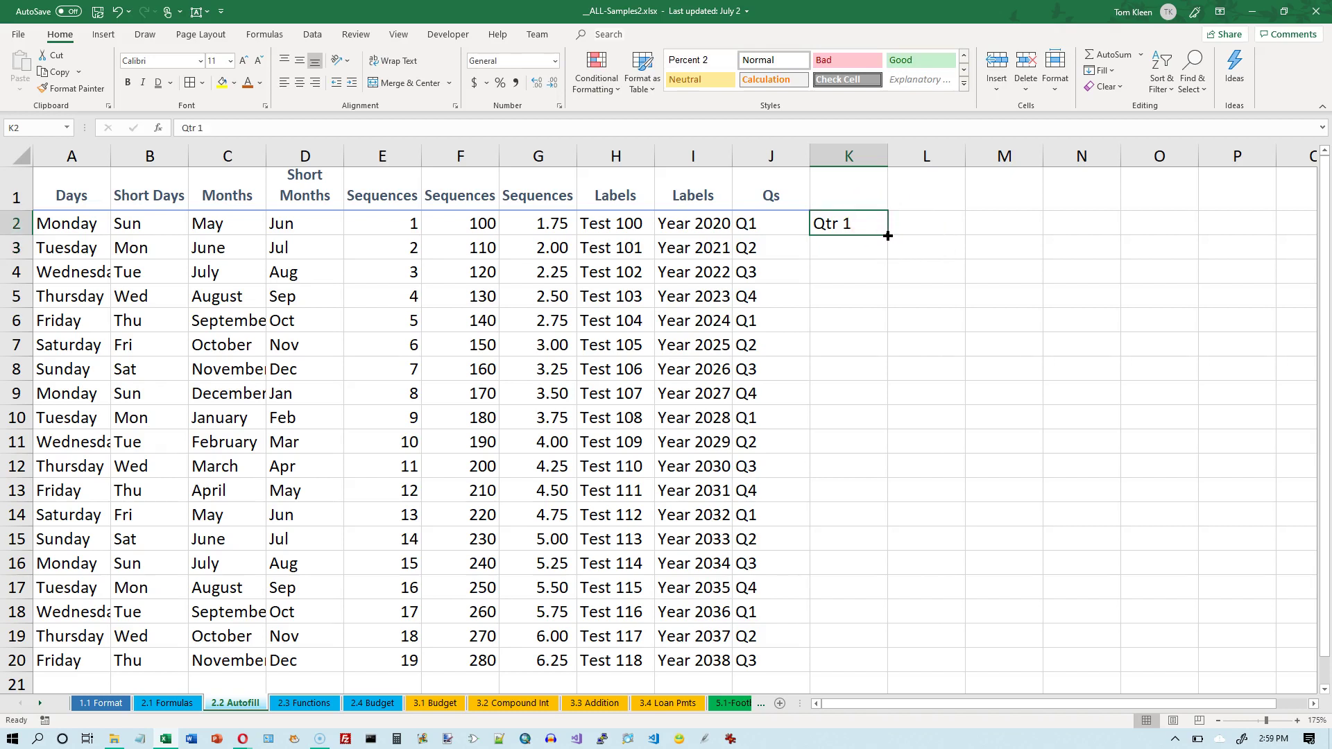
pyautogui.moveTo(888, 233); pyautogui.dragTo(903, 668)
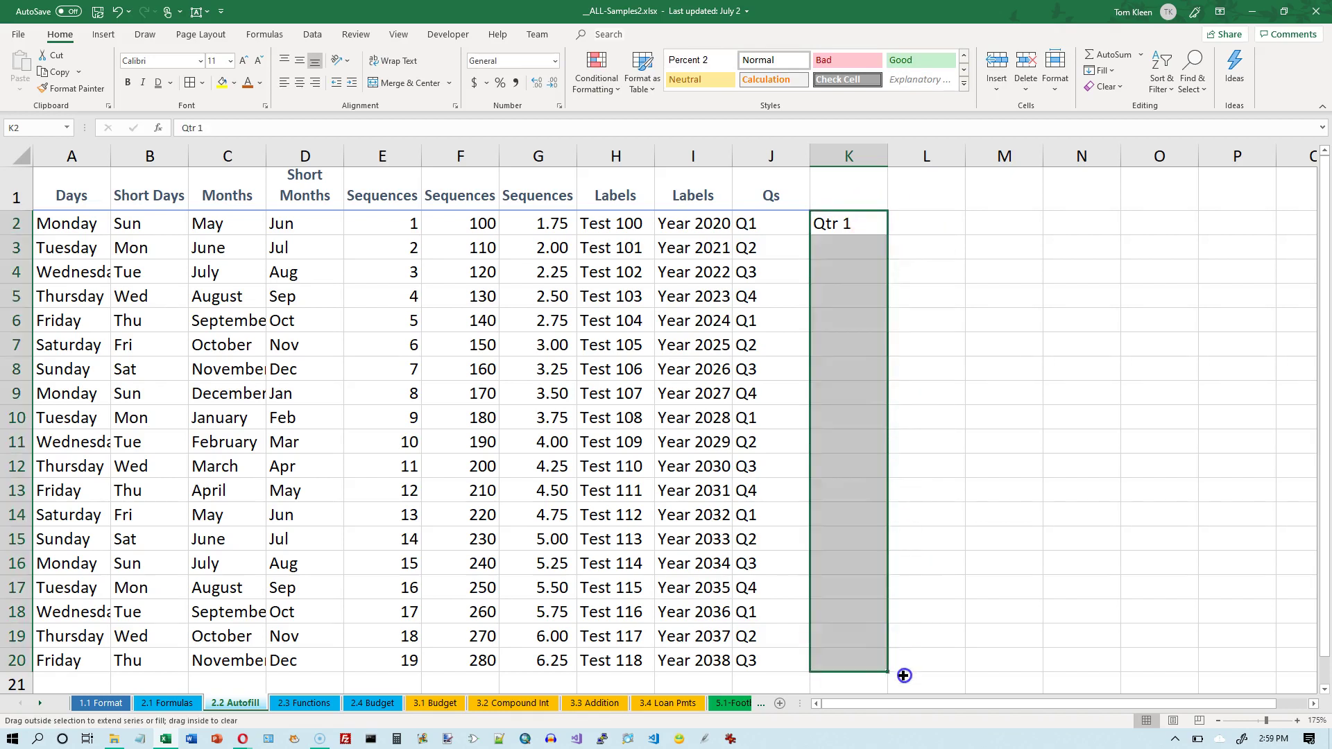
# Enter Quarter 4 in L2 and autofill the quarter cycle down to L20.
pyautogui.click(937, 229)
pyautogui.write('Quarter')
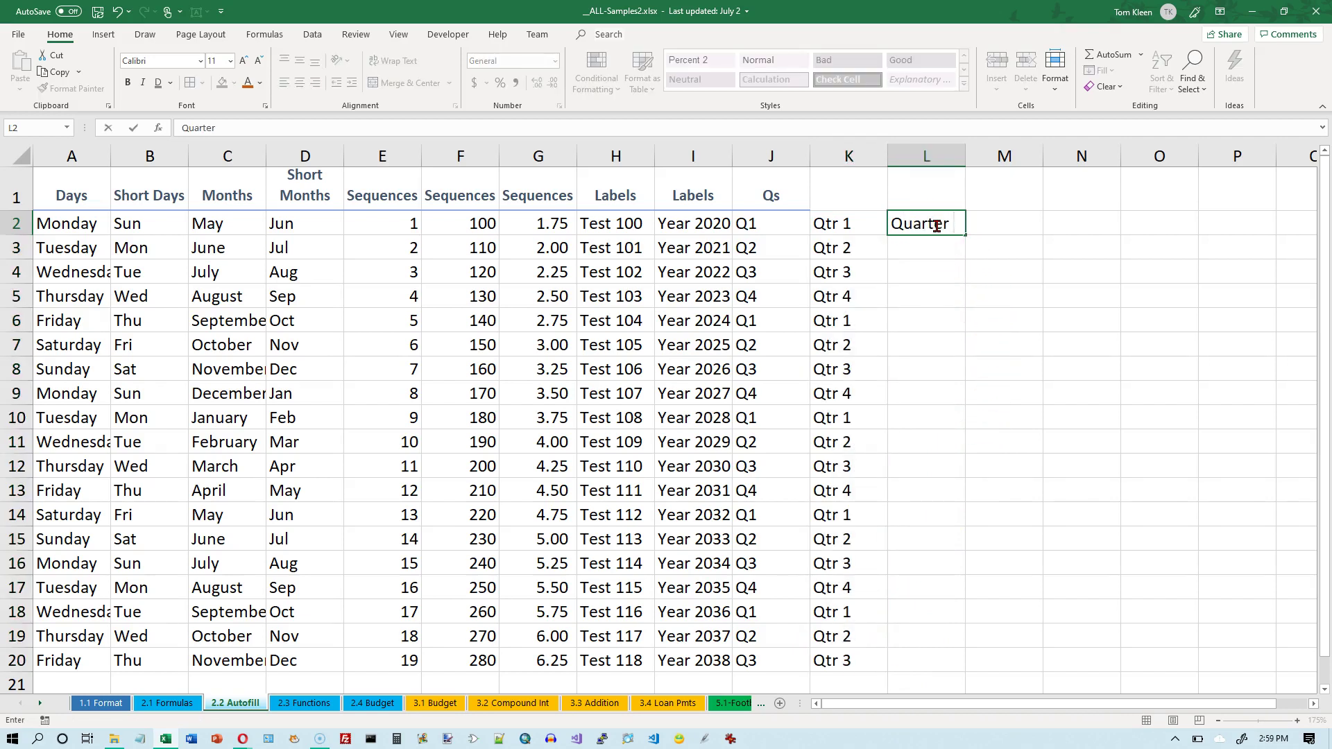
pyautogui.write(' 4')
pyautogui.press('Return')
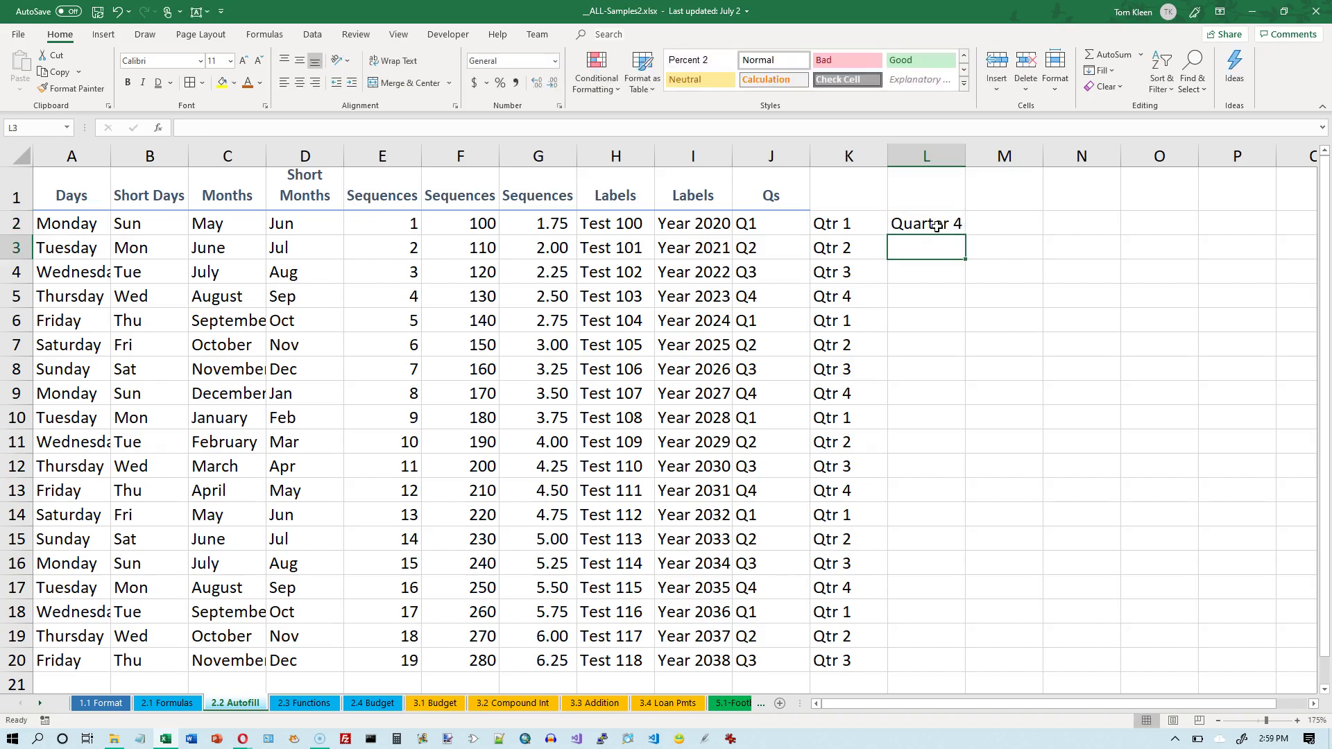
pyautogui.click(937, 226)
pyautogui.moveTo(966, 236); pyautogui.dragTo(951, 668)
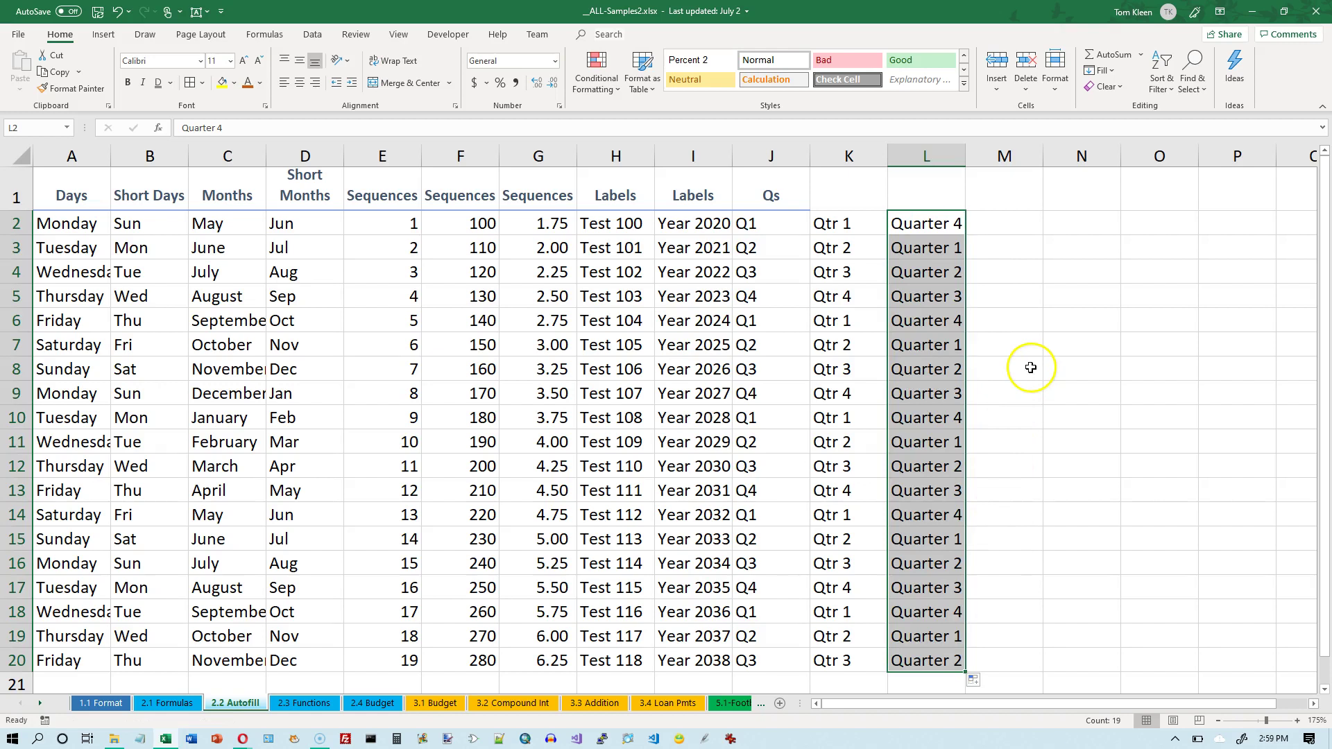